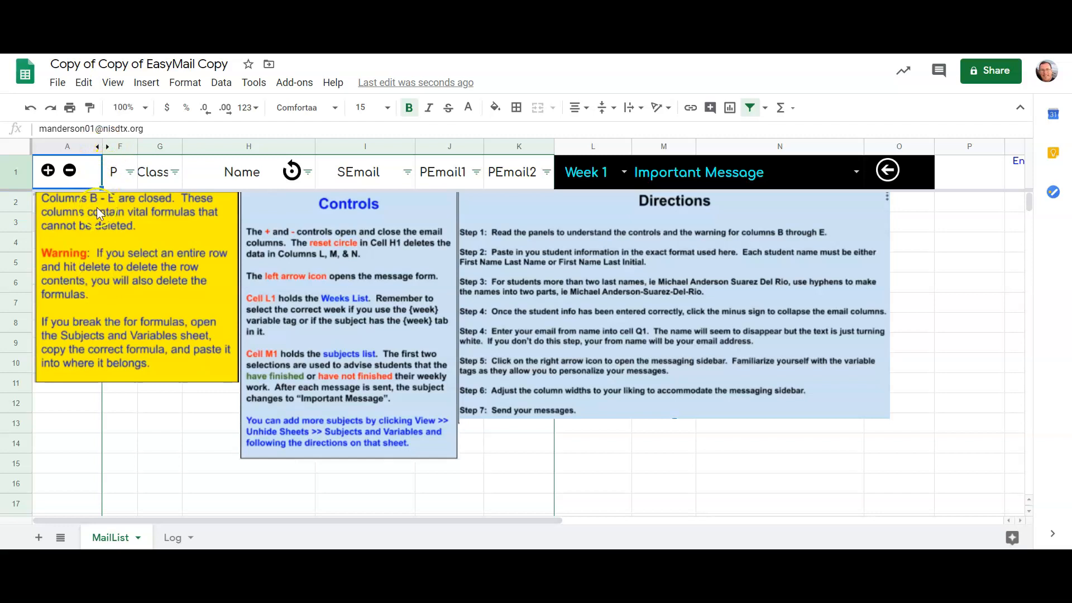
- Delete the yellow warning image about columns B to E from the MailList sheet
left_click(108, 243)
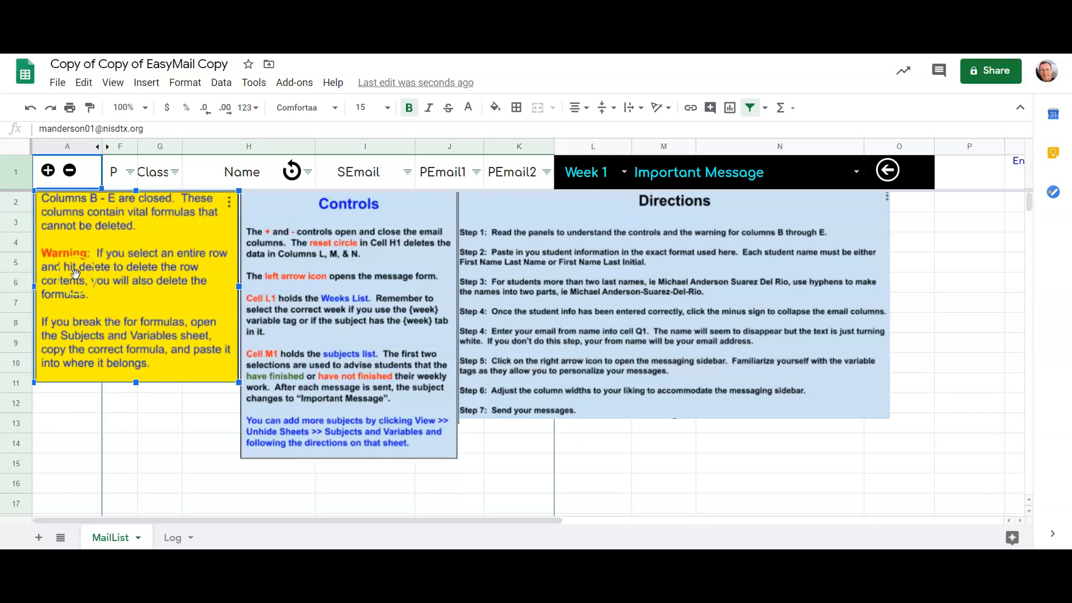
left_click(229, 203)
left_click(181, 247)
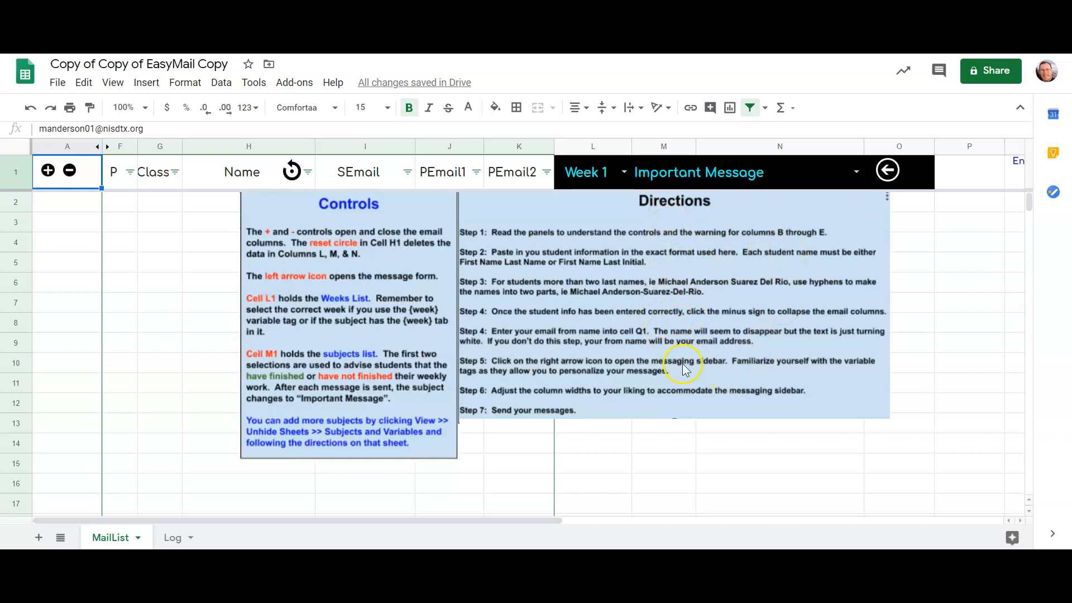
- View the week choices in cell L1 and the subject choices in cell M1
left_click(294, 174)
left_click(624, 174)
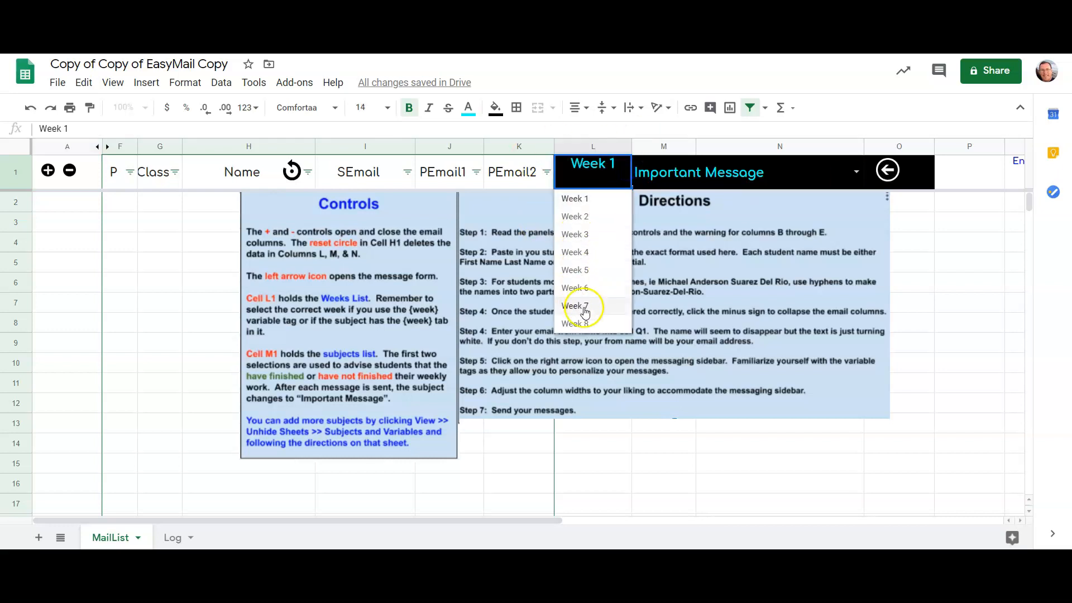
left_click(766, 173)
left_click(858, 175)
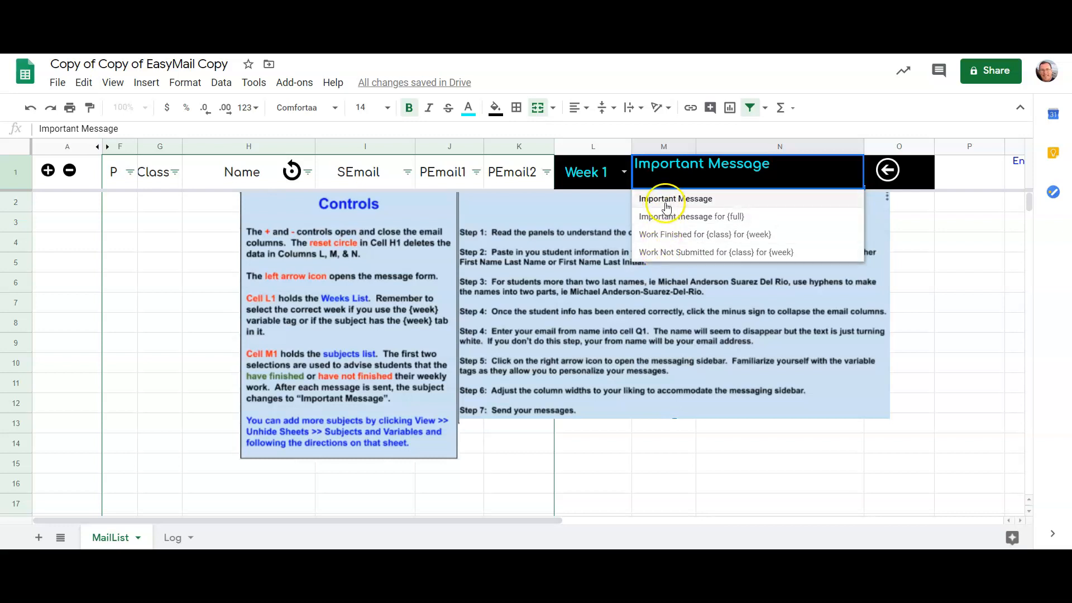
- Delete the Controls image and the Directions image from the MailList sheet
left_click(509, 237)
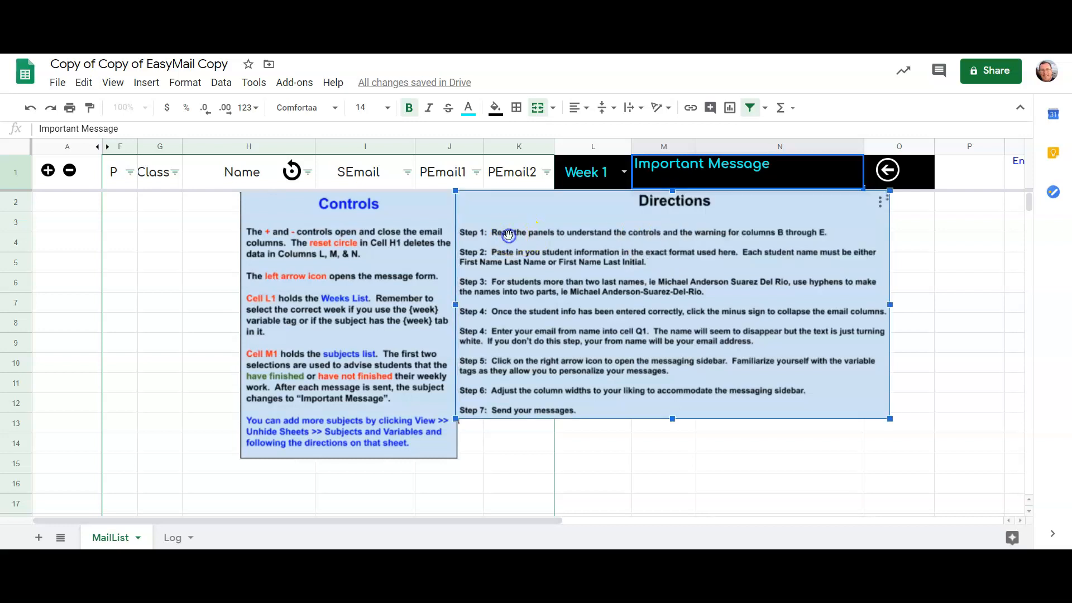
left_click(424, 236)
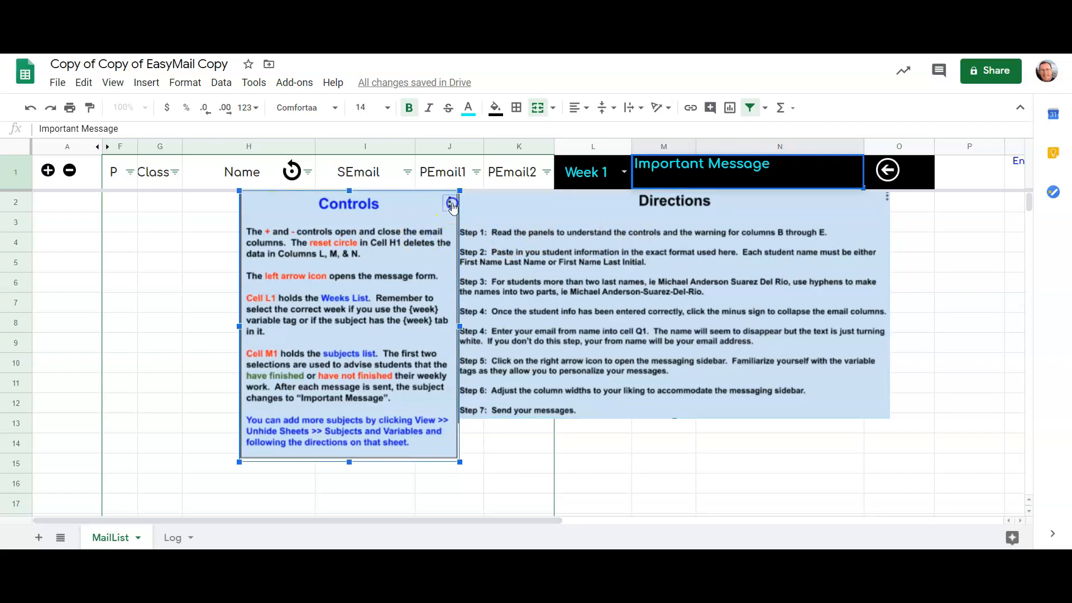
left_click(450, 204)
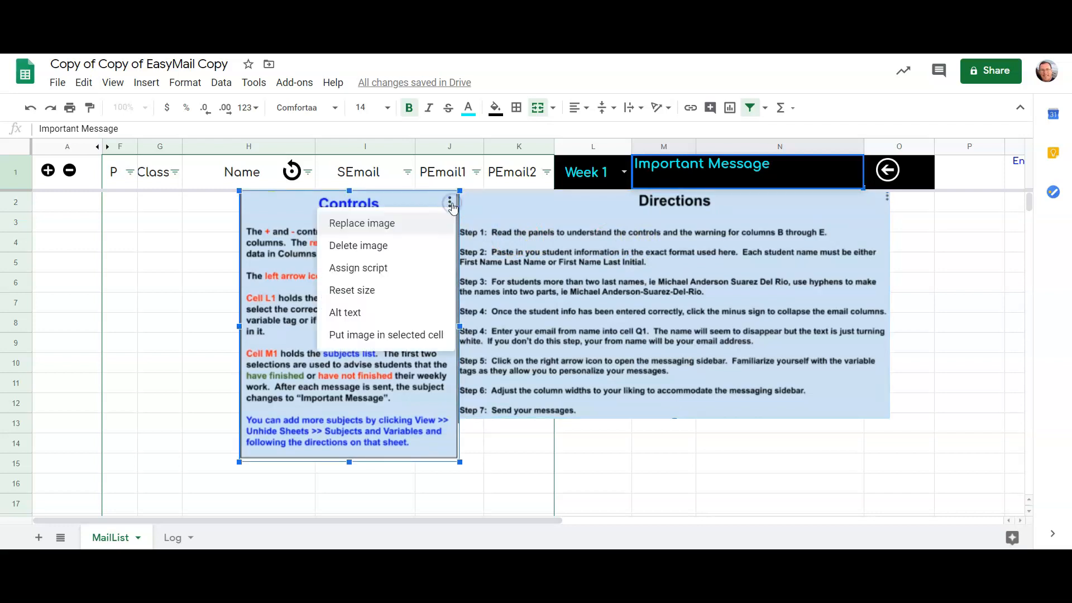
left_click(412, 248)
left_click_drag(562, 268, 430, 321)
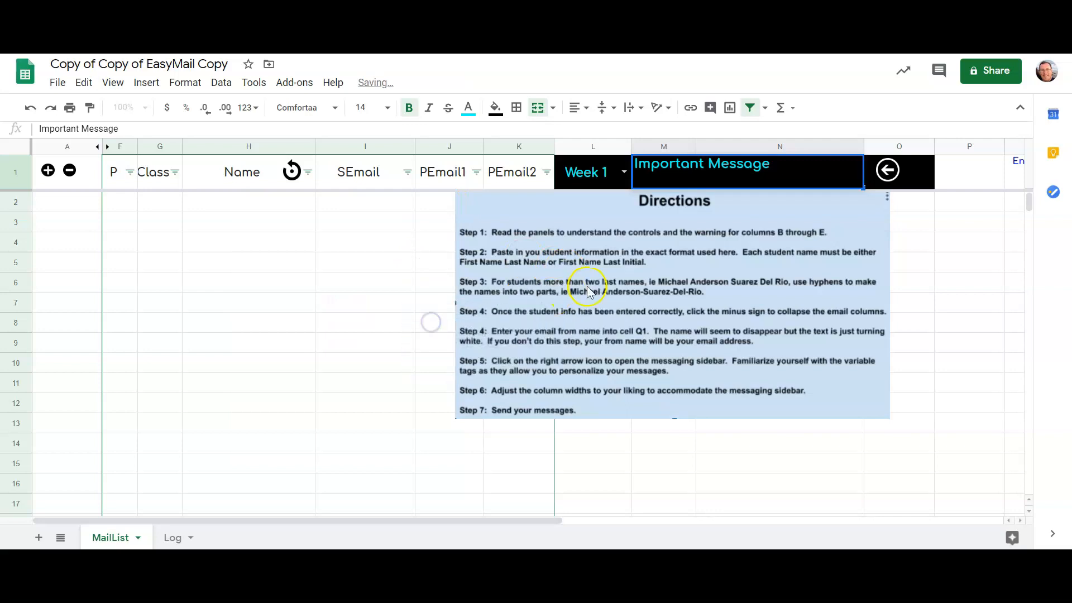
left_click(787, 232)
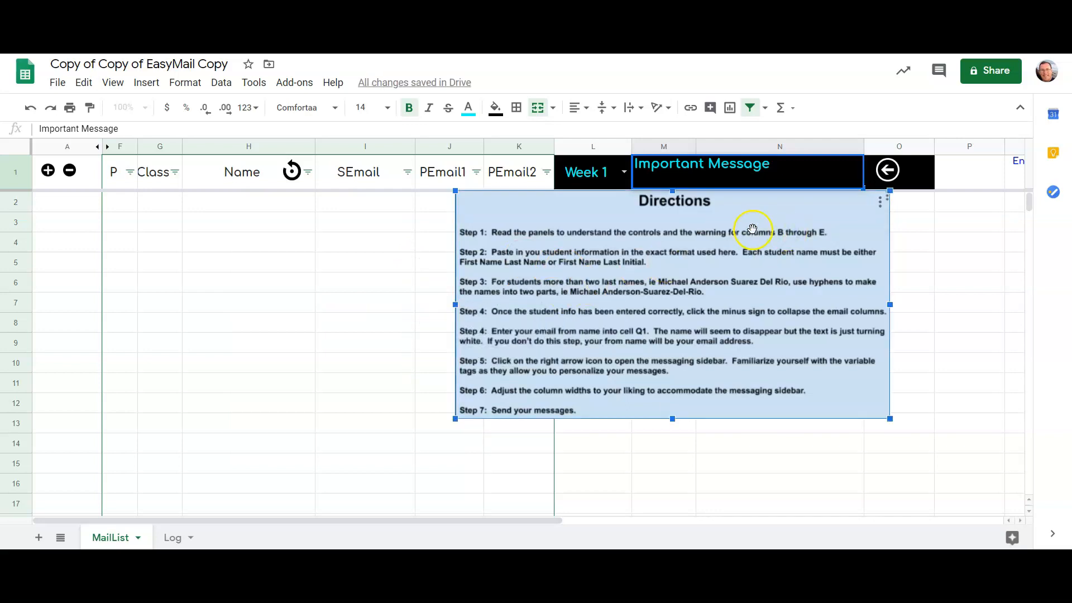
left_click(880, 205)
left_click(790, 249)
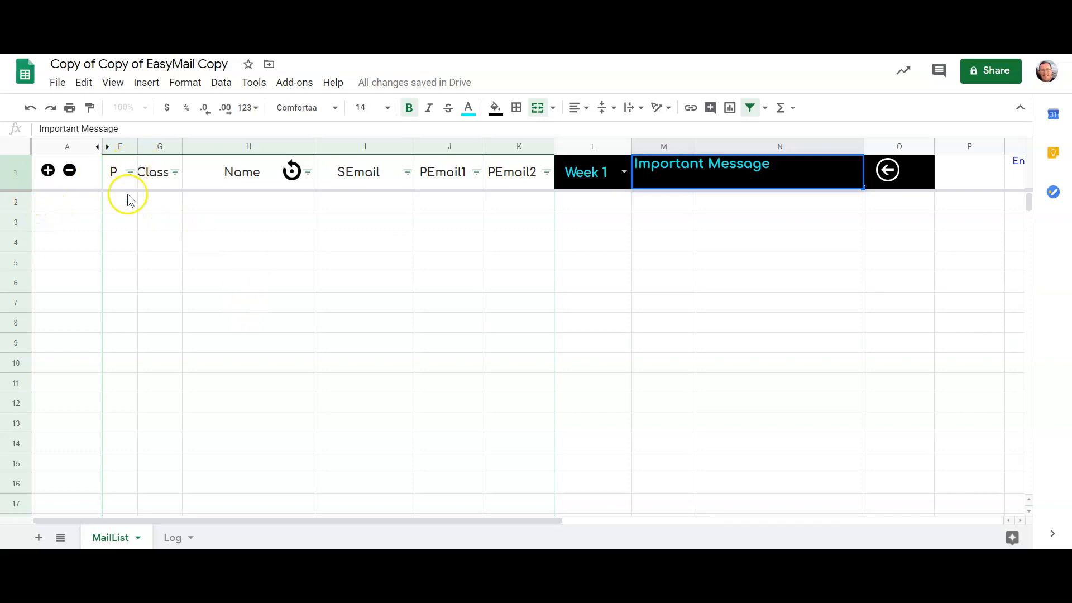
- Paste the copied student information as values only starting at cell F2, and check the filter options of the P column
left_click(114, 204)
right_click(115, 208)
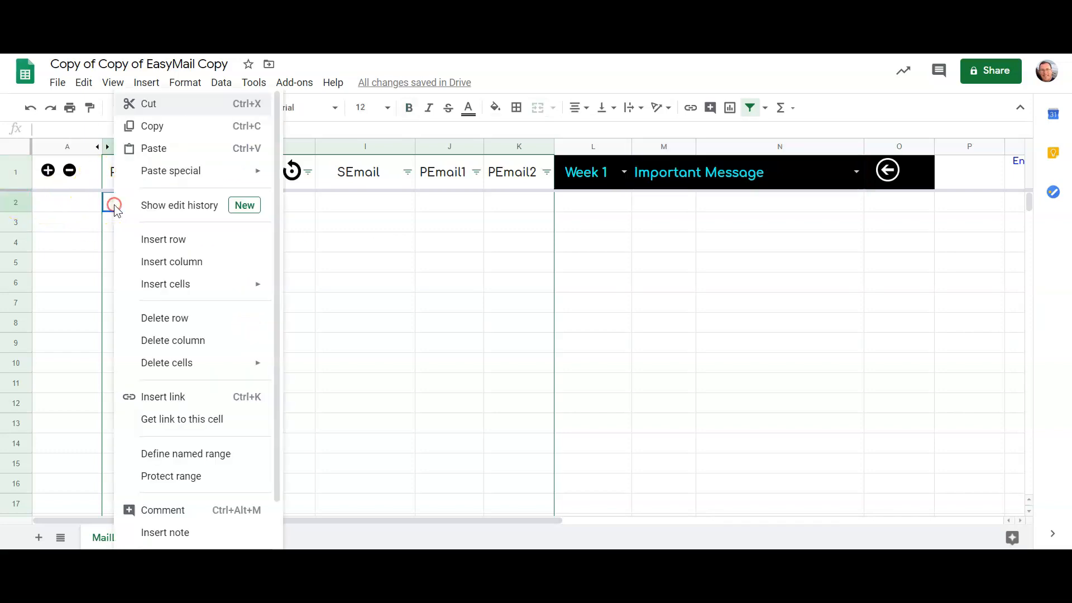
mouse_move(156, 176)
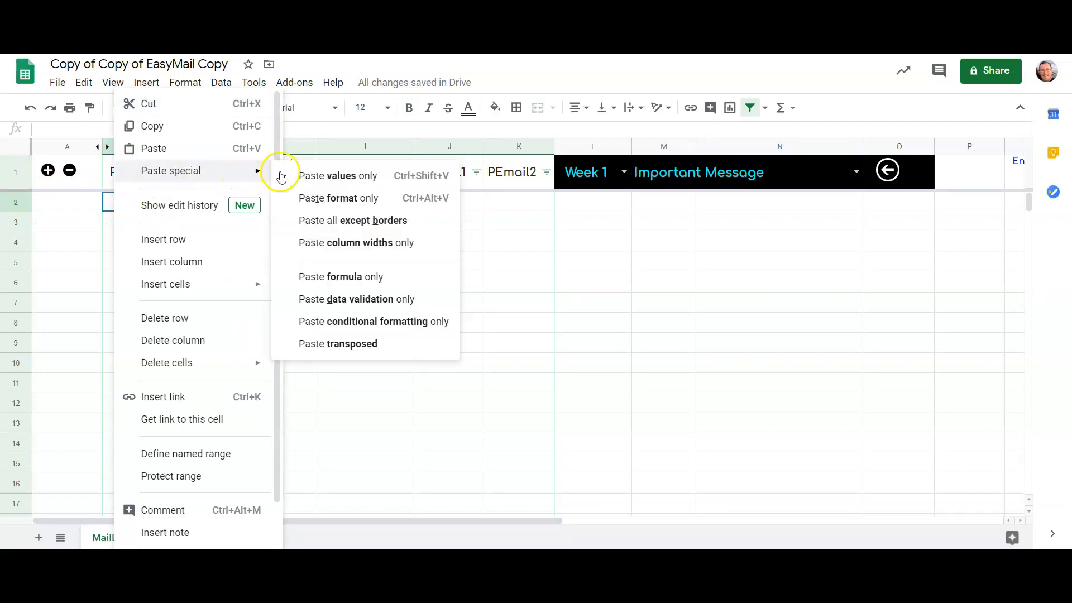
left_click(310, 179)
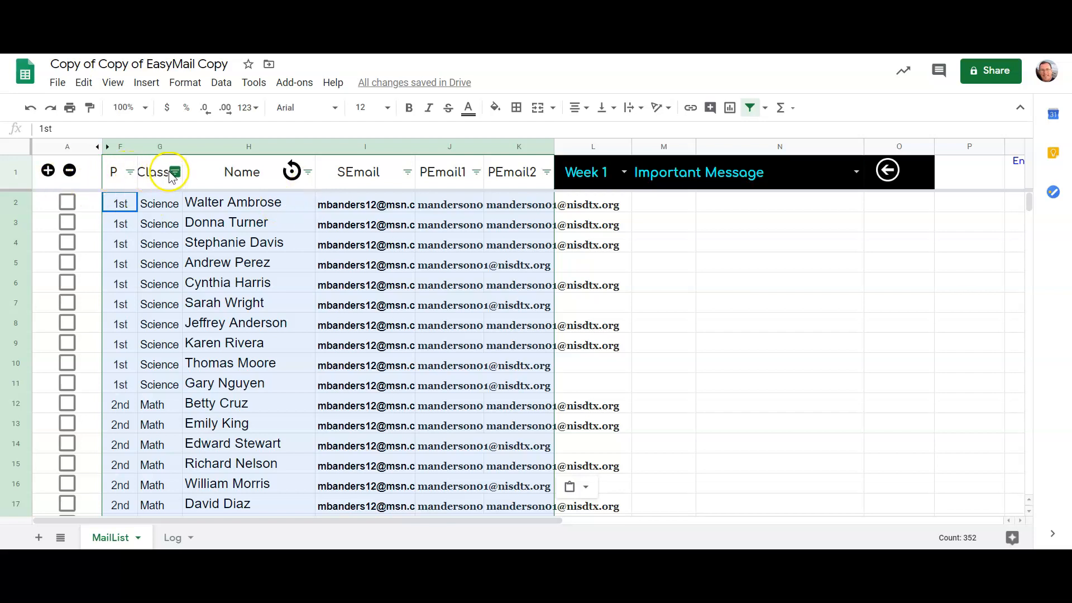
left_click(129, 173)
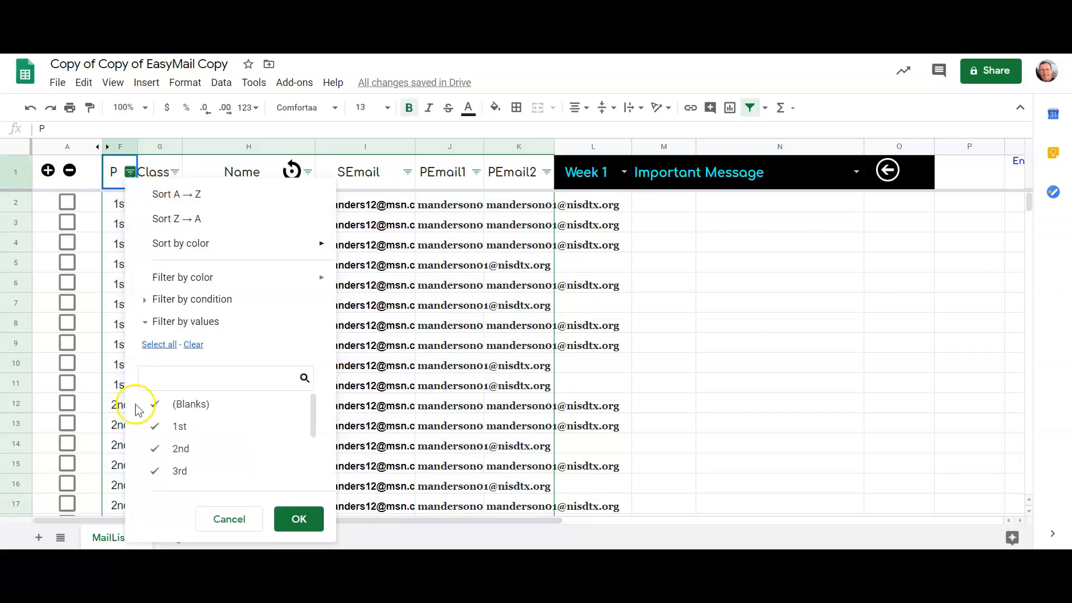
key("Escape")
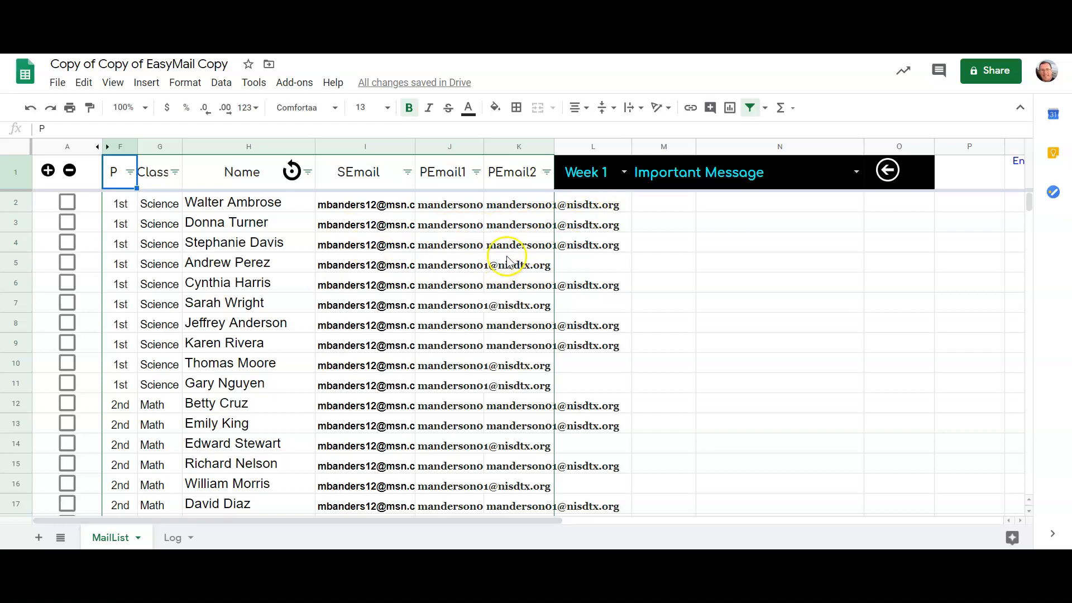
- Authorize the attached script with the signed-in school account and collapse the SEmail, PEmail1 and PEmail2 columns
left_click(69, 170)
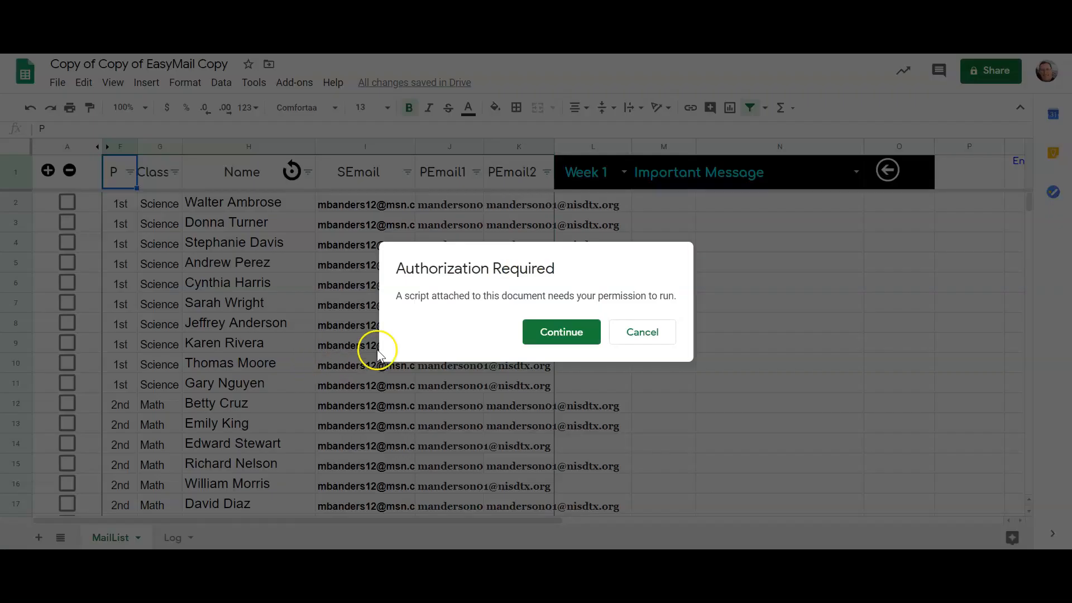
left_click(526, 261)
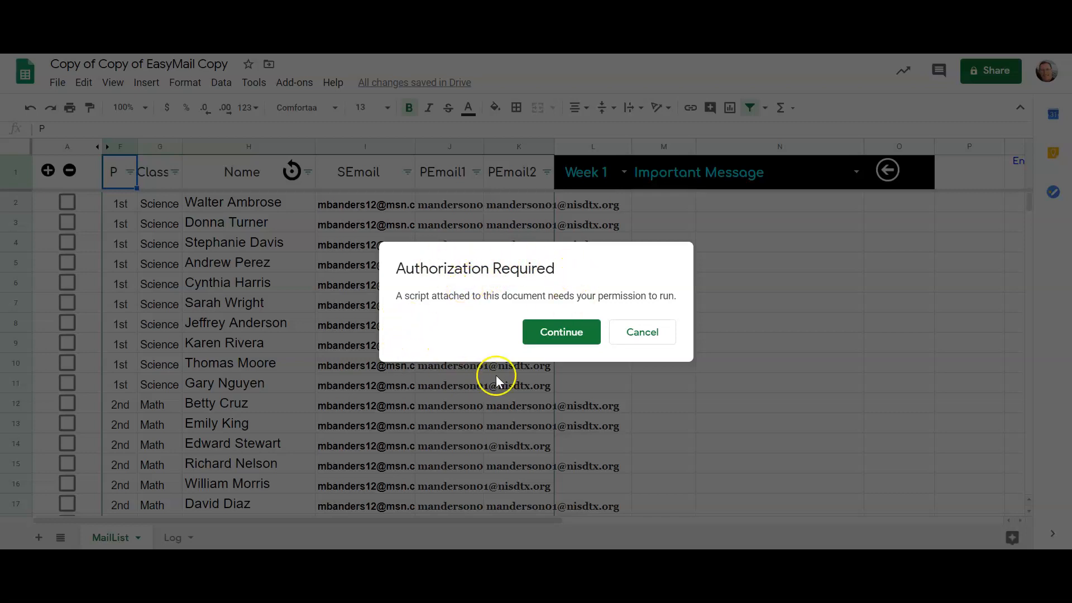
left_click(548, 330)
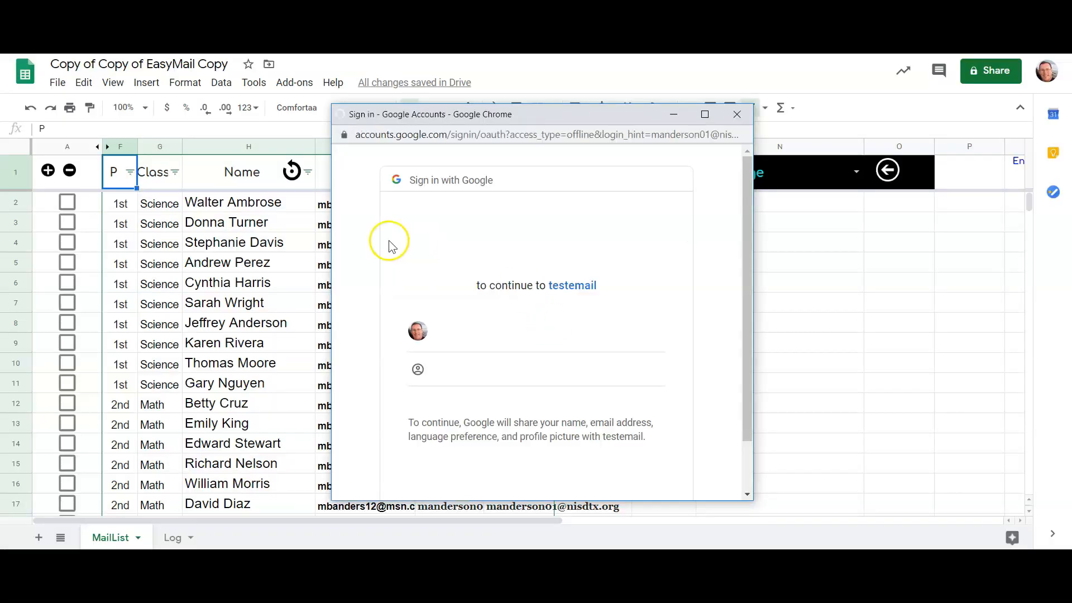
left_click(583, 315)
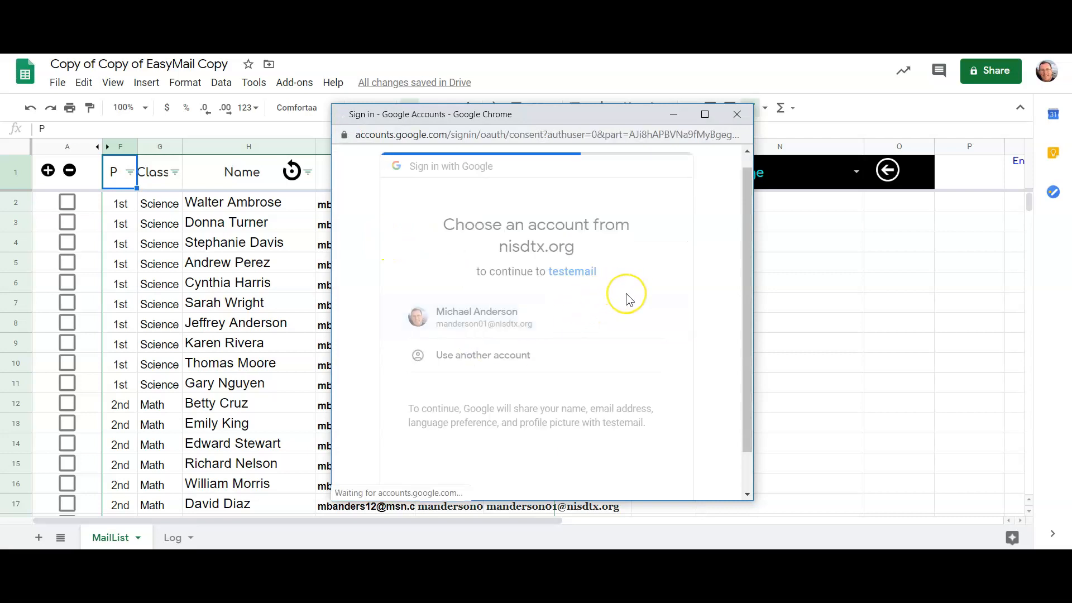
scroll(626, 293, "down", 5)
left_click(633, 401)
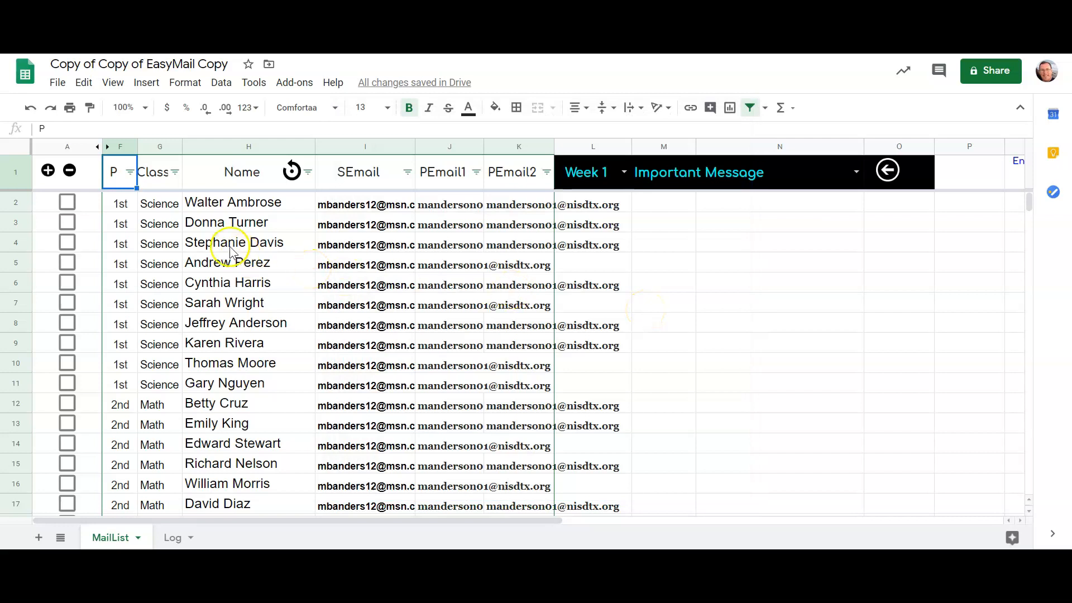
left_click(69, 171)
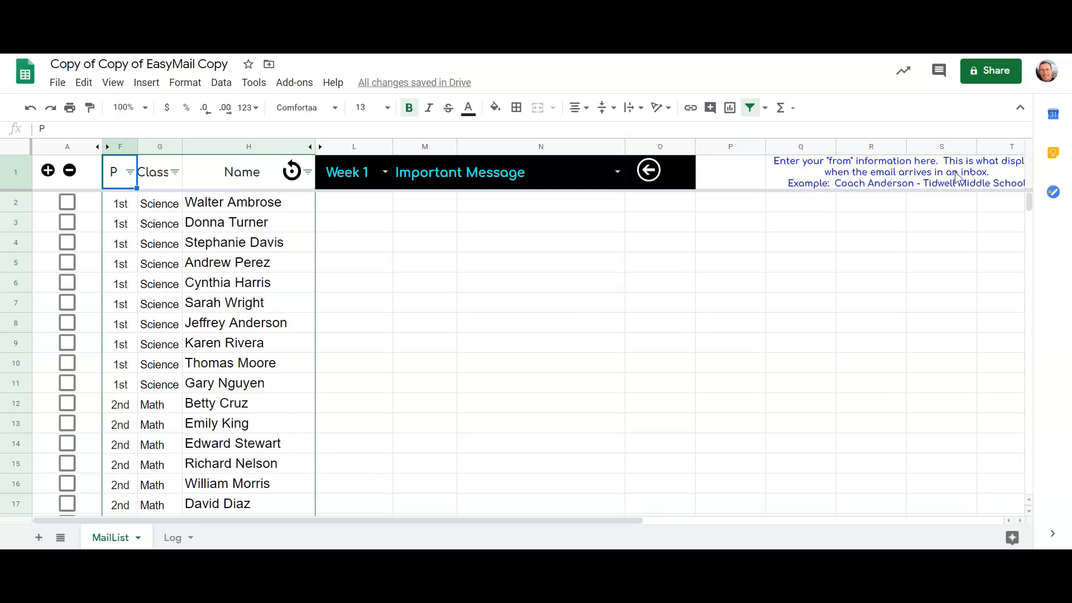
- Replace the "from" information in cell Q1 with the teacher's title and surname followed by "- Tidwell Middle School"
left_click(925, 179)
left_click(925, 177)
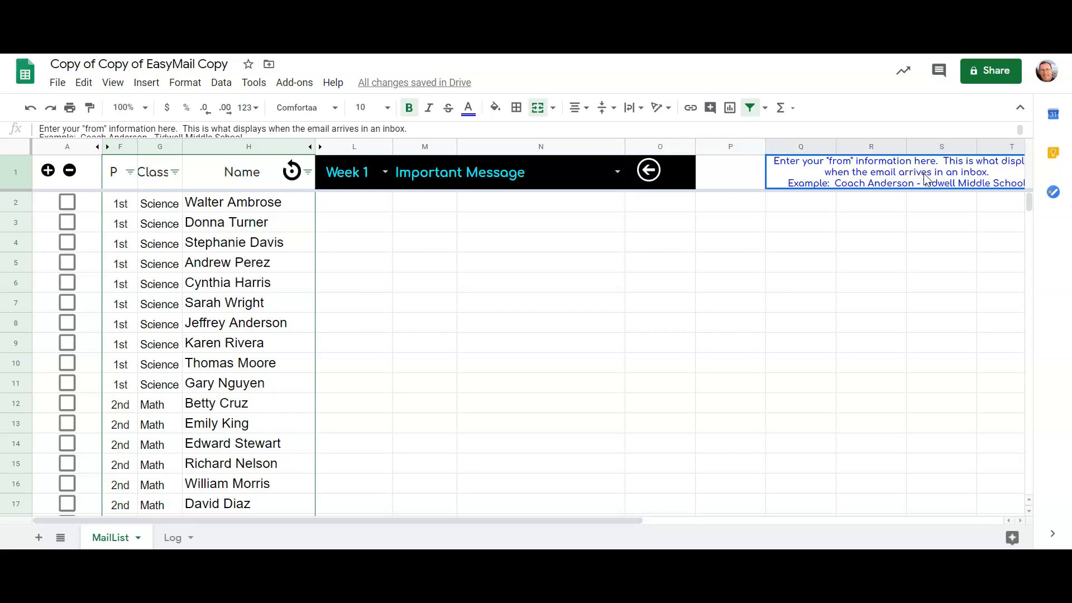
type("Mr. An")
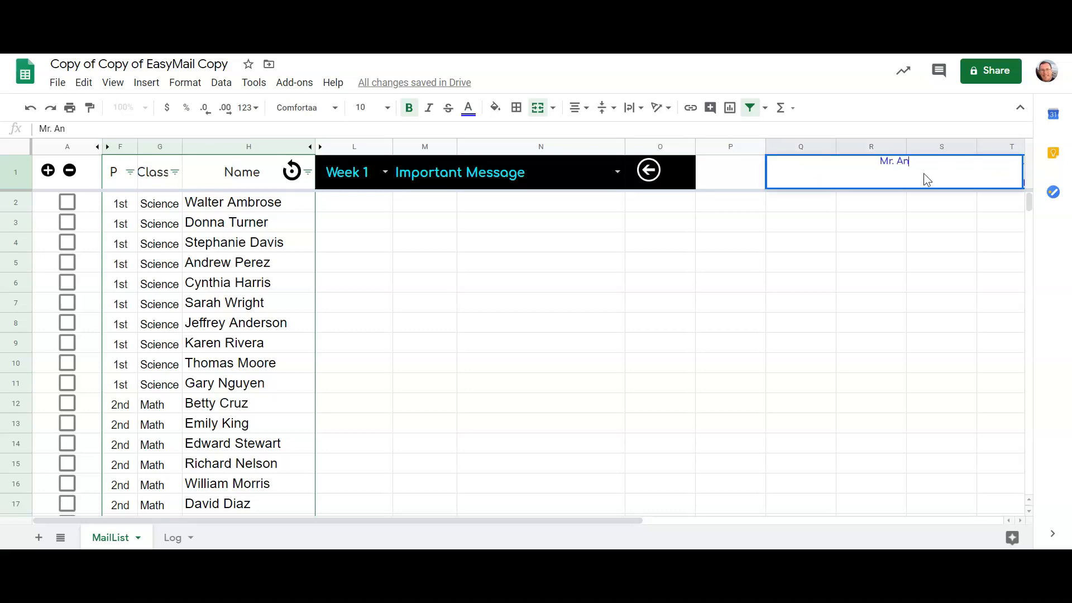
type("derson - Tidwell Middle")
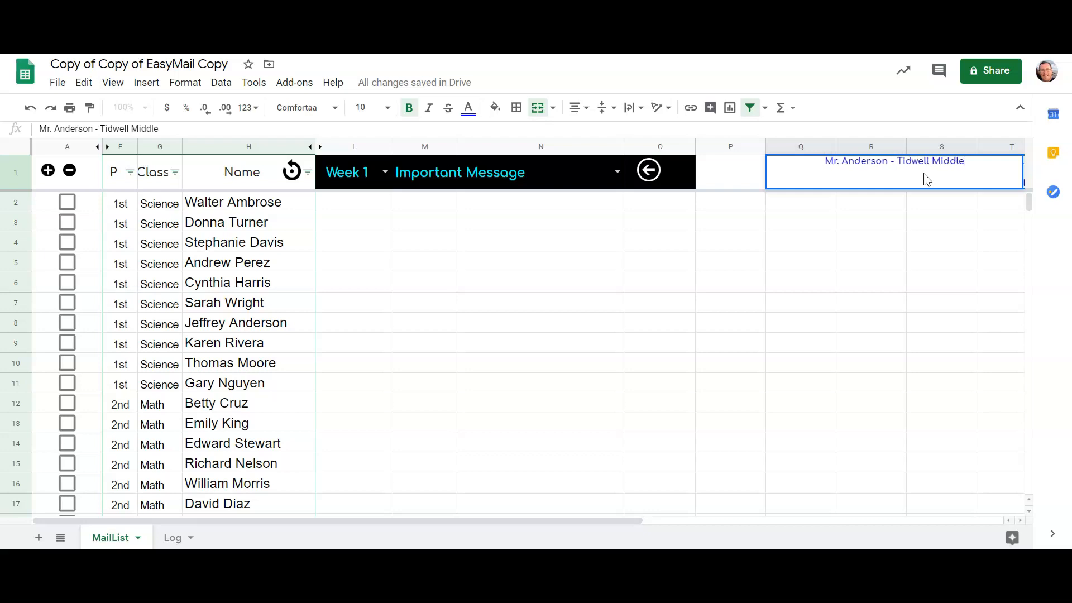
type(" School")
key("Return")
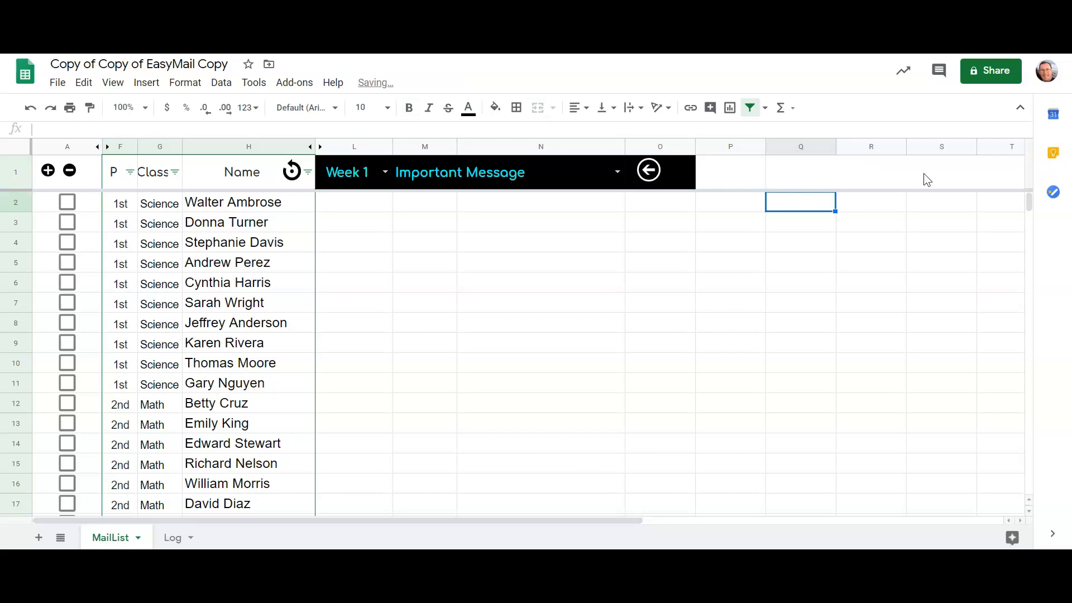
left_click(923, 174)
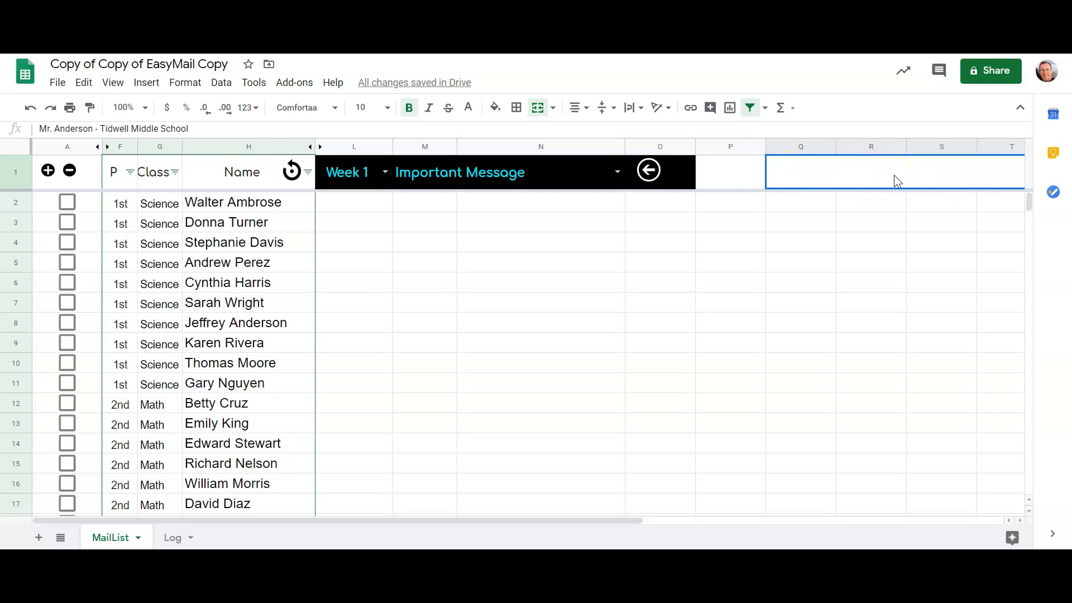
left_click(673, 262)
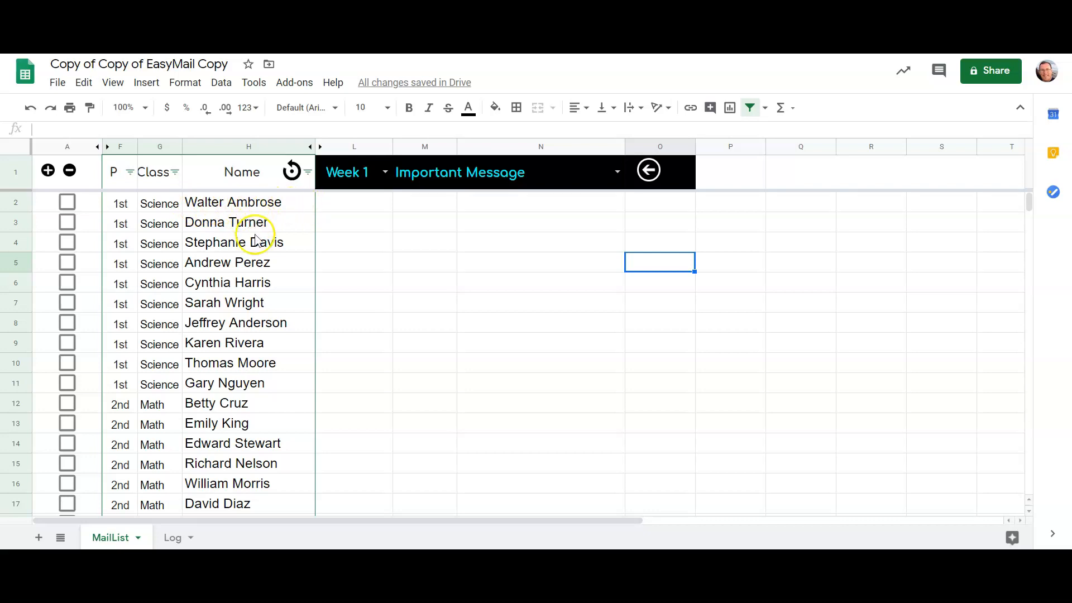
scroll(262, 235, "down", 4)
scroll(253, 289, "down", 5)
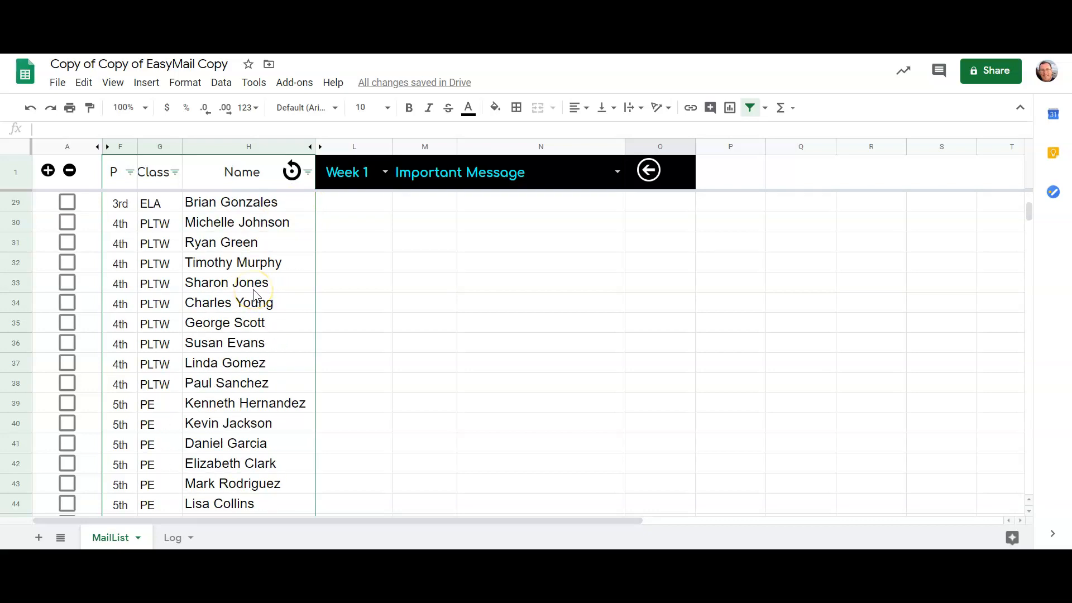
scroll(254, 292, "down", 3)
scroll(253, 292, "up", 12)
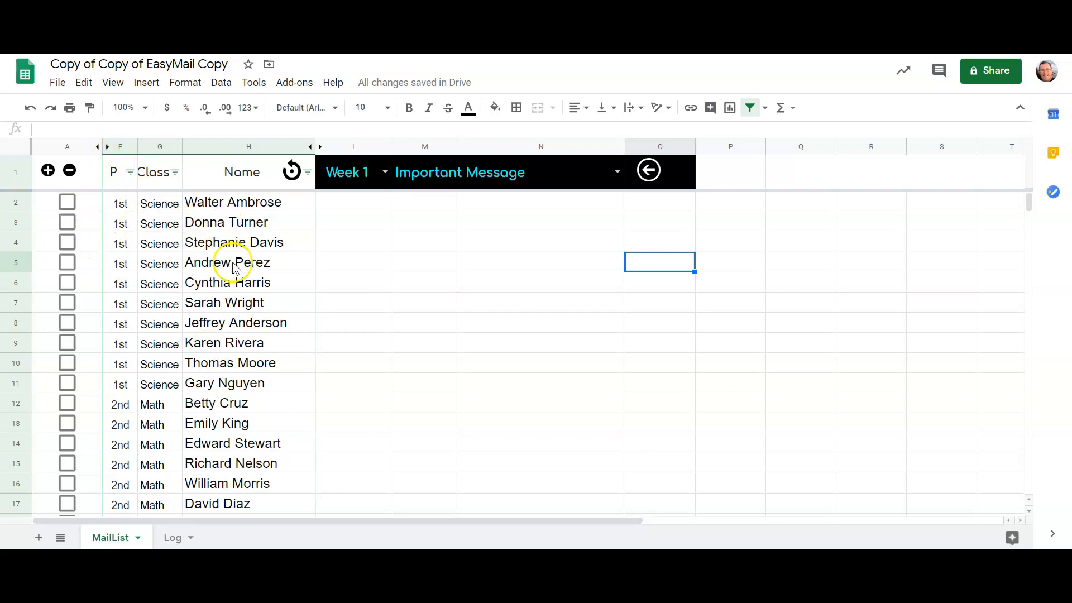
left_click(223, 203)
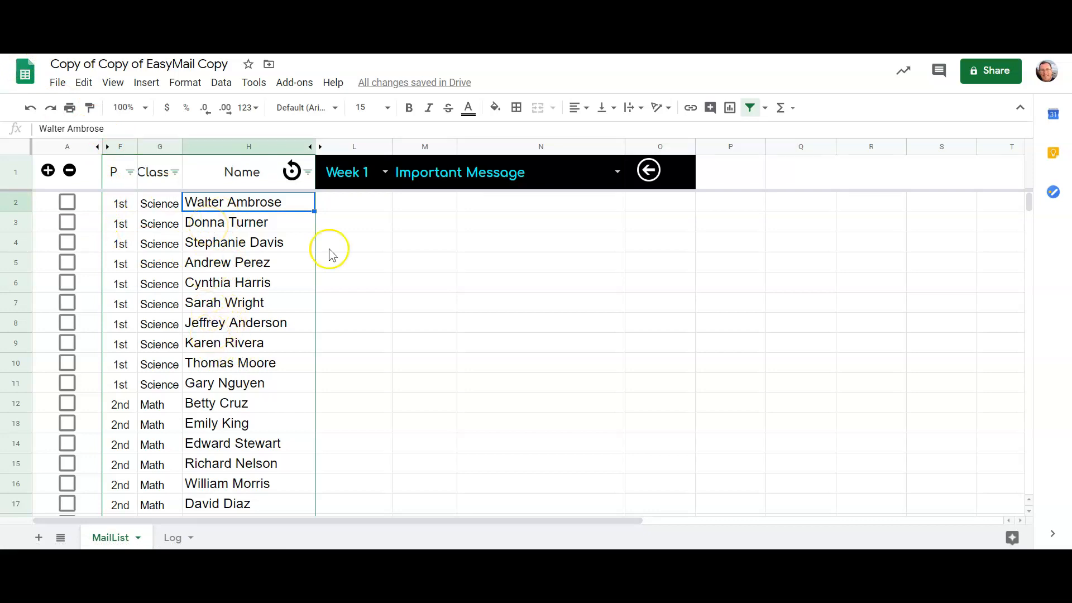
- Open the EasyMail message form and tick the checkbox of the student in row 5
left_click(645, 175)
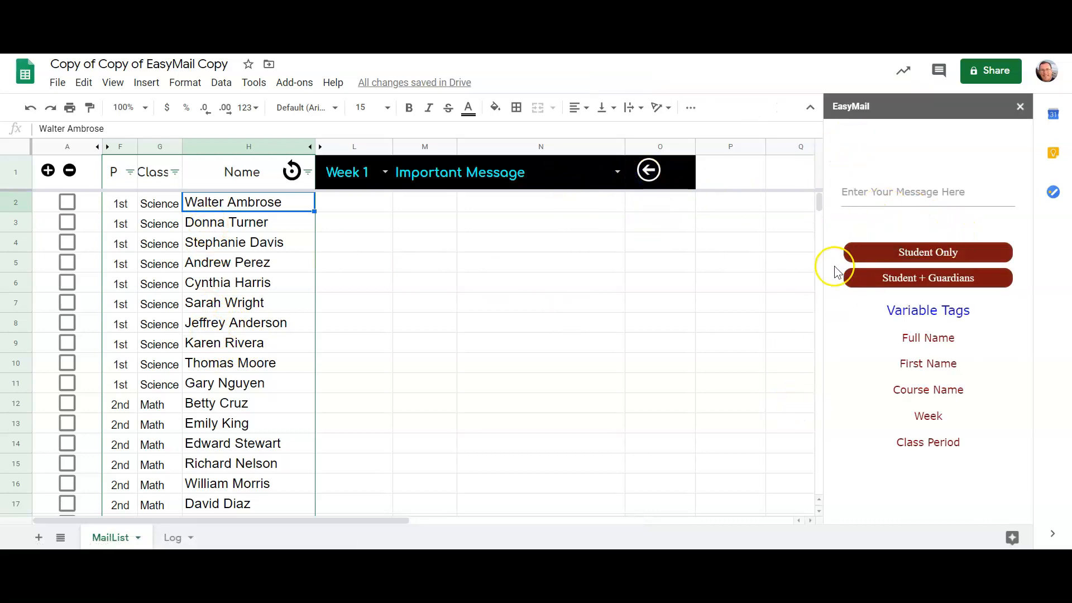
left_click(876, 199)
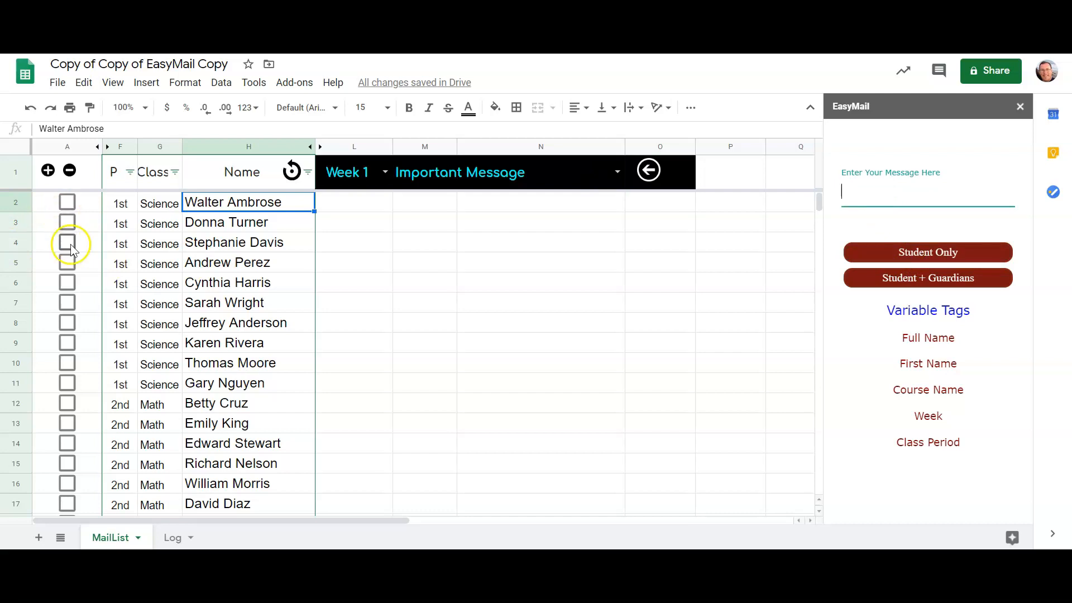
left_click(70, 262)
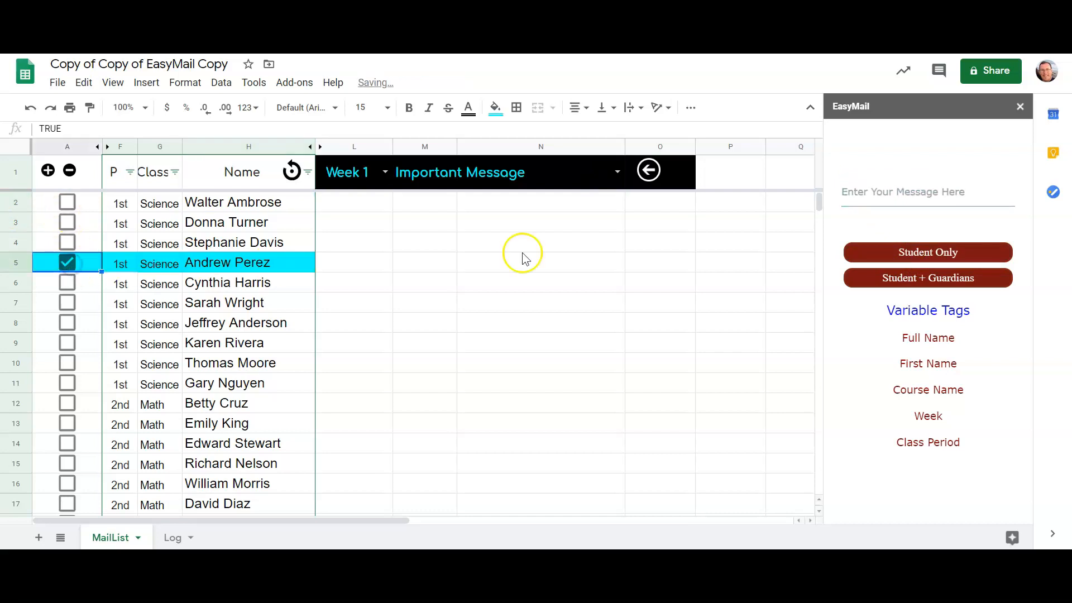
- Set the week in the header row to Week 5 and the subject to "Work Finished for {class} for {week}"
left_click(385, 173)
left_click(343, 268)
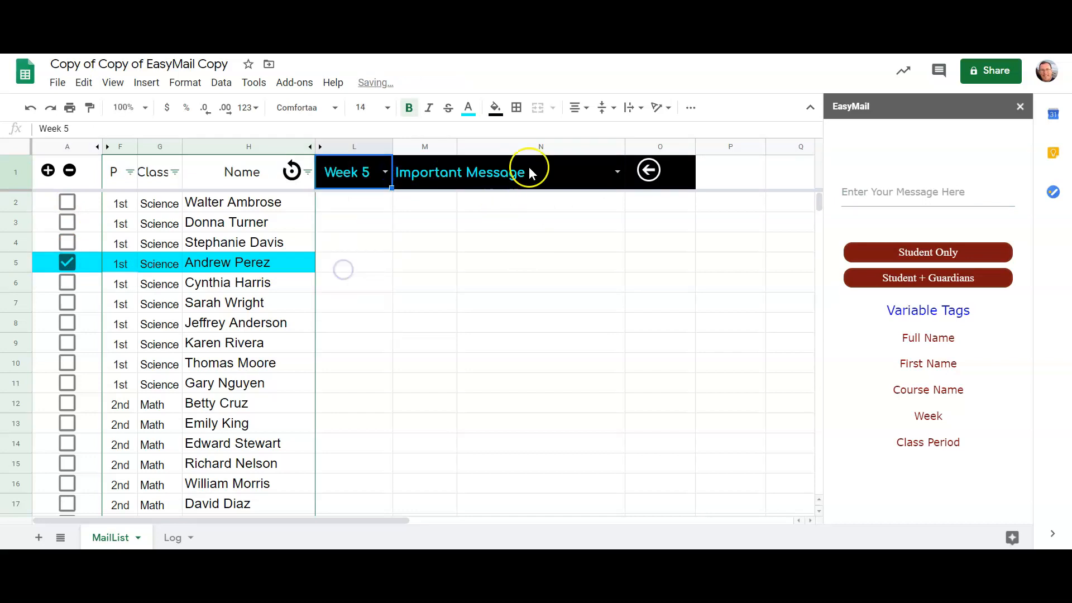
left_click(617, 172)
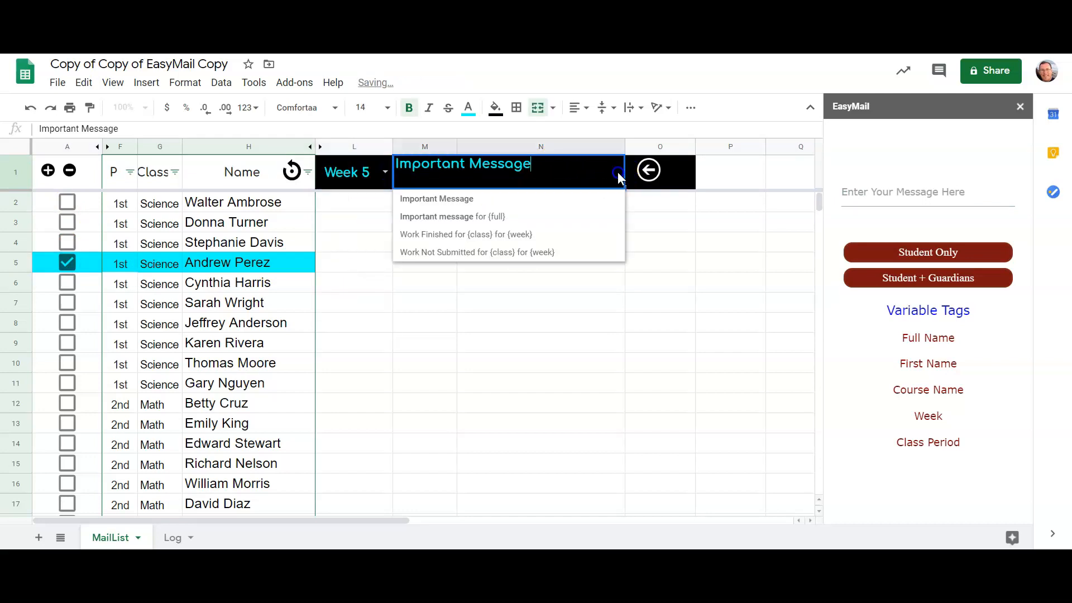
left_click(512, 235)
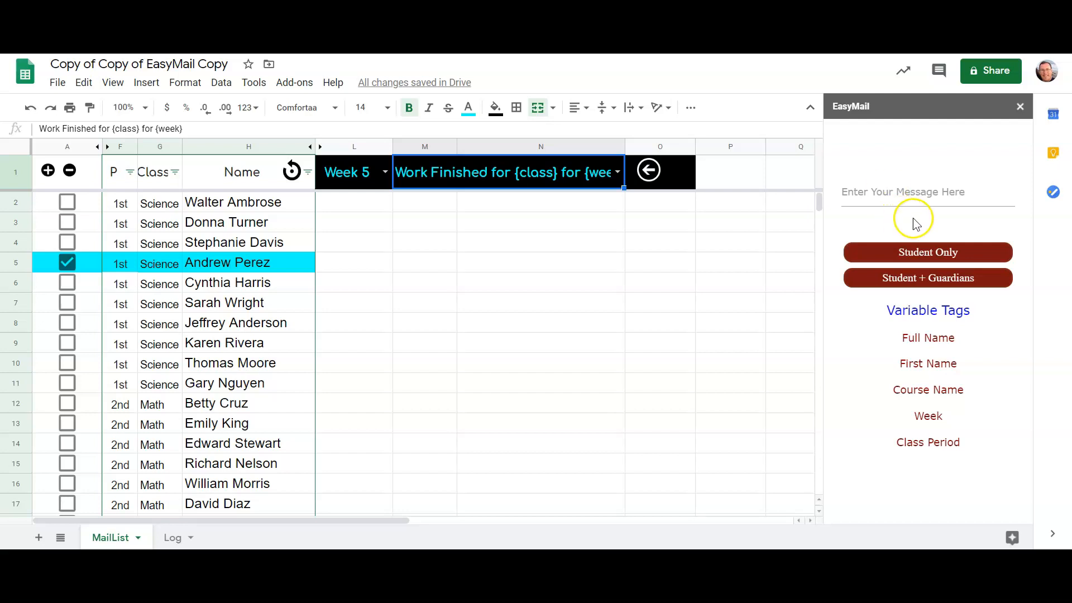
- Examine the variable tags for full name, first name, course name, week and class period in the message form
mouse_move(907, 307)
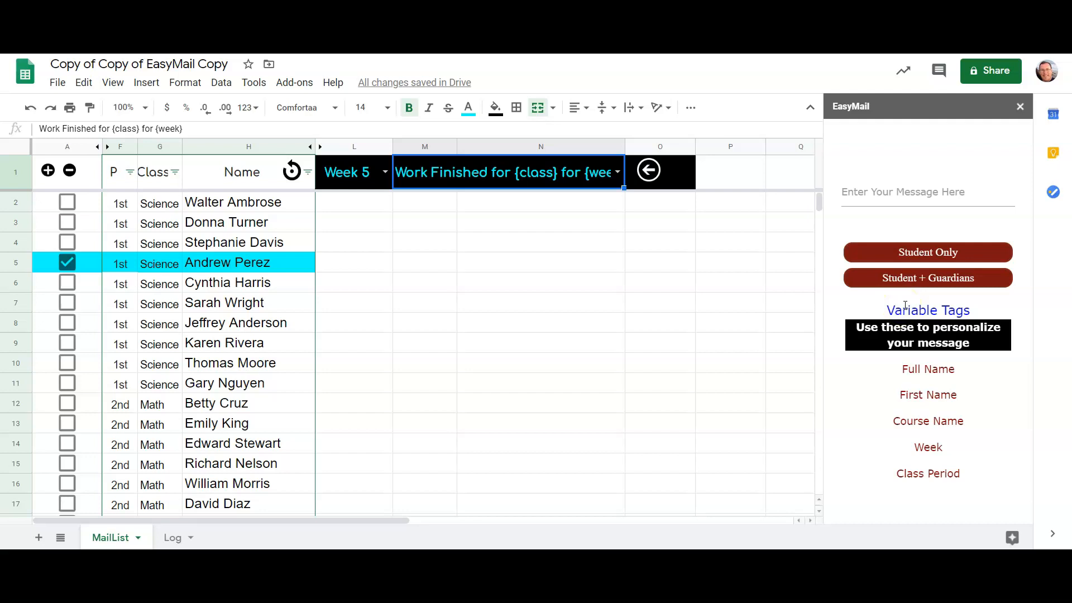
mouse_move(888, 337)
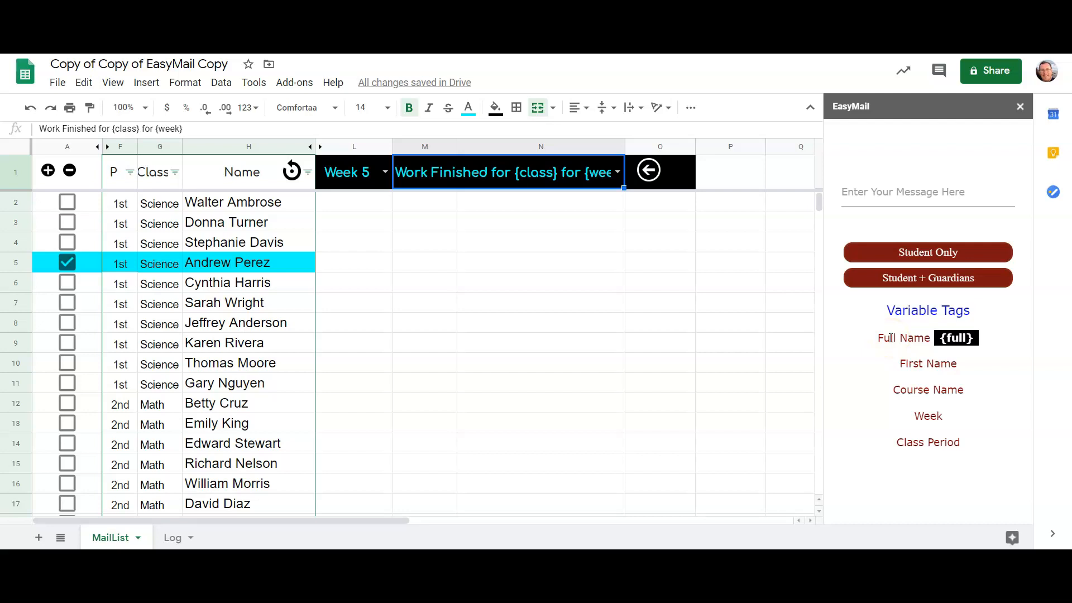
left_click(916, 335)
mouse_move(911, 365)
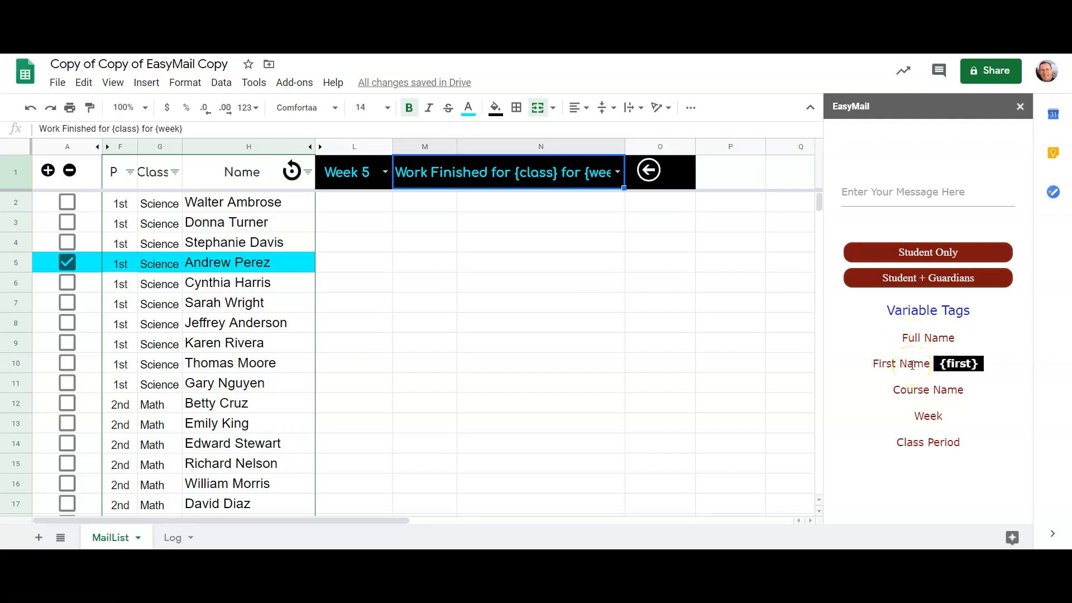
left_click(908, 391)
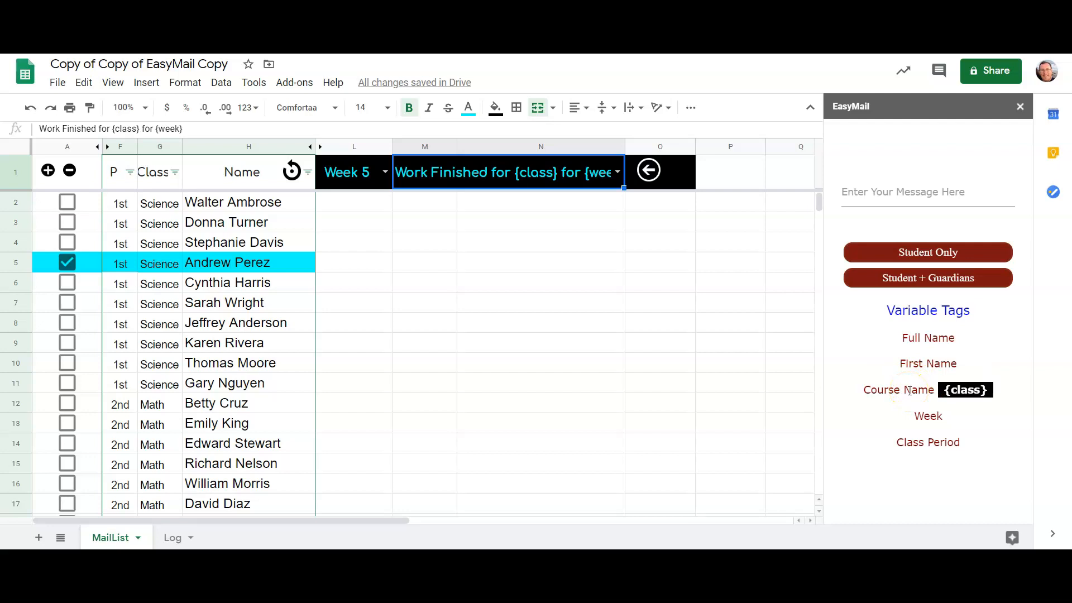
left_click(916, 419)
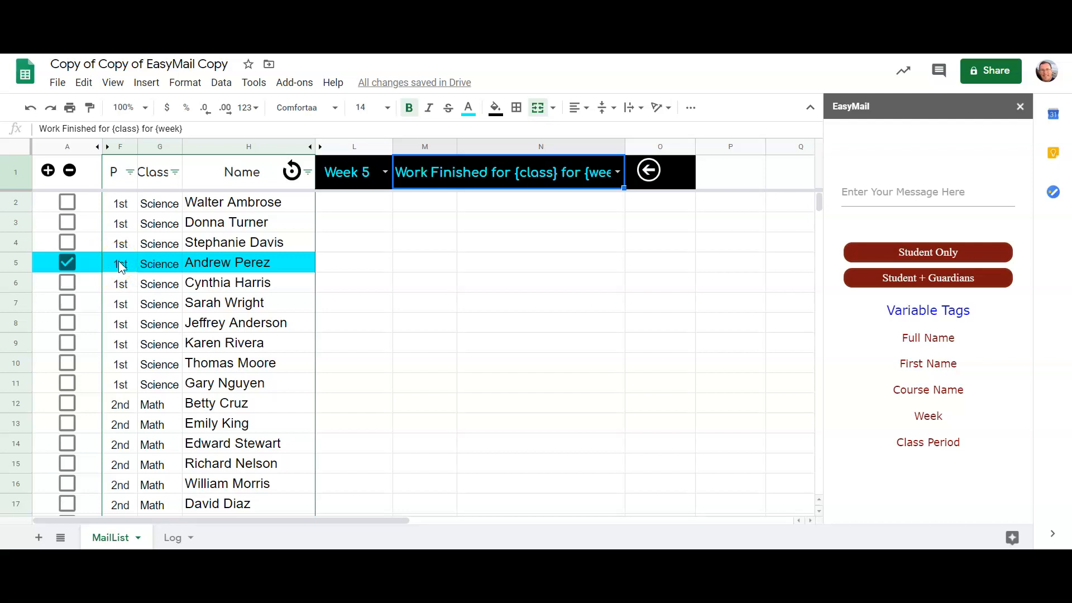
mouse_move(940, 441)
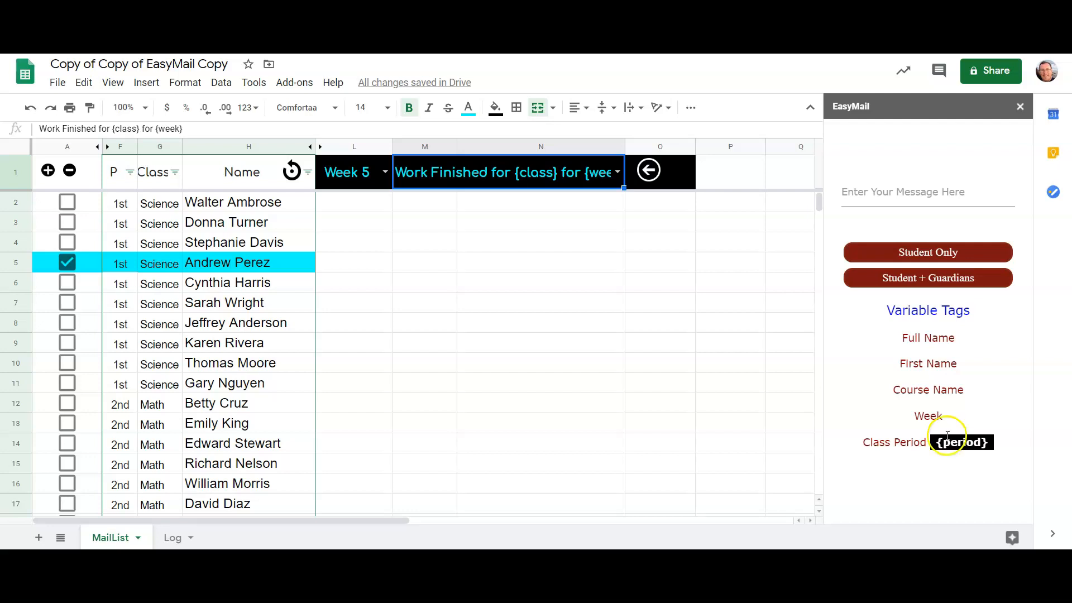
- Begin the message with the greeting "Hi {first}," followed by a blank line
left_click(869, 190)
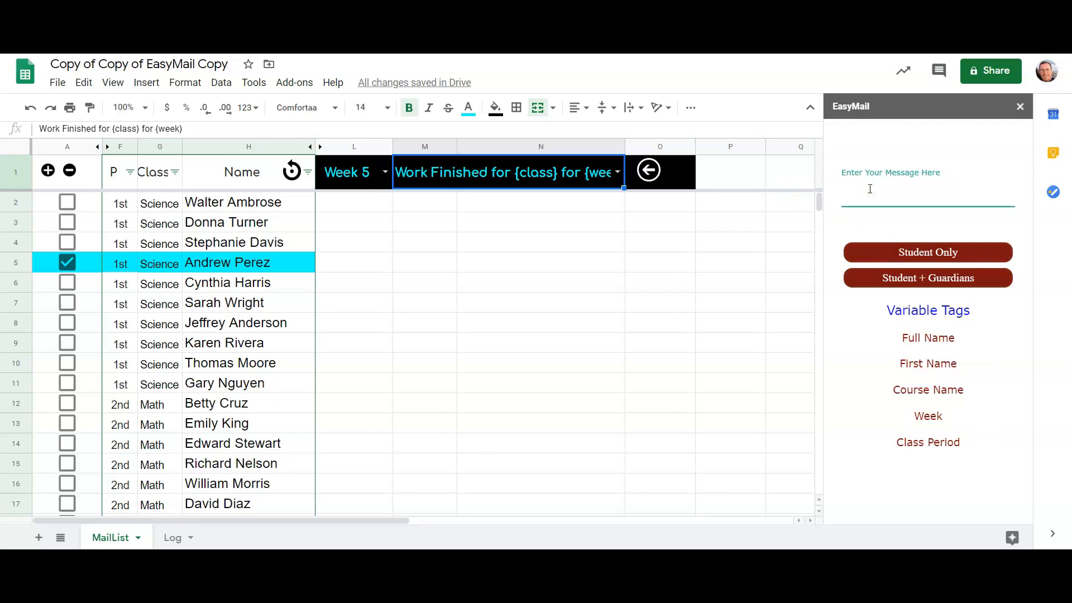
type("Hi")
type(" {}")
type("first")
type(",")
key("Return")
key("Return")
- Write the message body as "Great job getting your {class} work done for {week}."
type("Great job b")
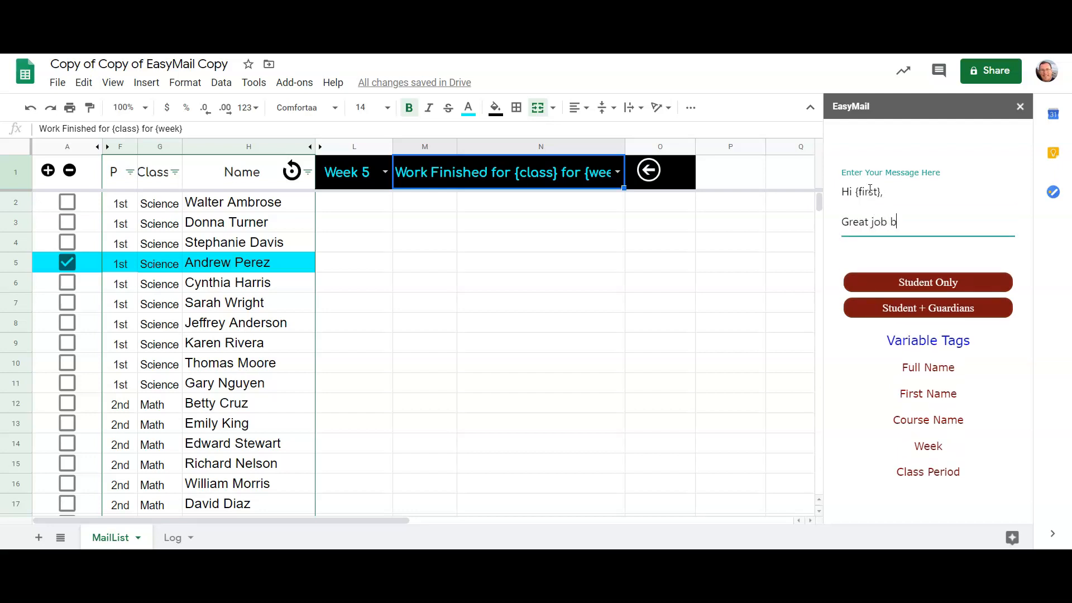
key("BackSpace")
type("getting ")
type("your")
type(" {}")
type("class")
type(" work done f")
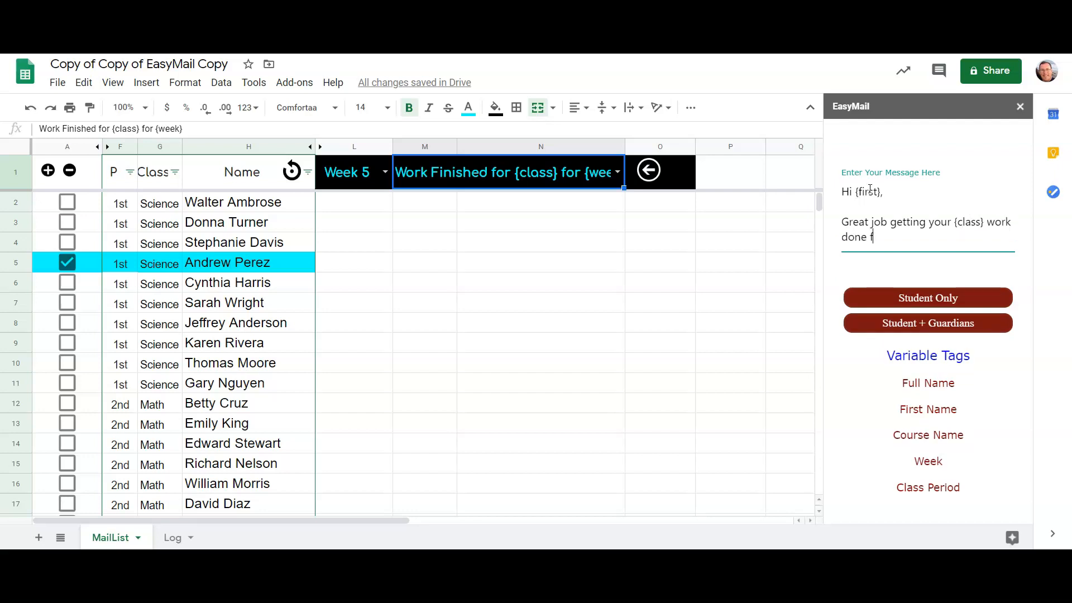
type("or {week}.")
- End the message after a blank line with "Thanks," and the teacher's title and surname on the line below
key("Return")
key("Return")
type("Thanks")
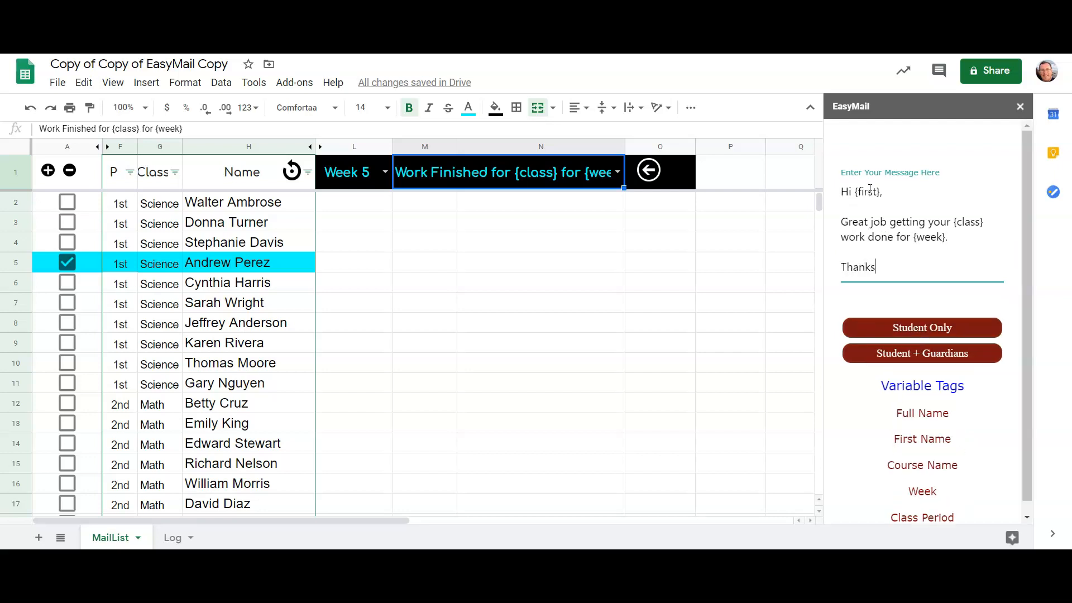
type(",")
key("Return")
type("Co")
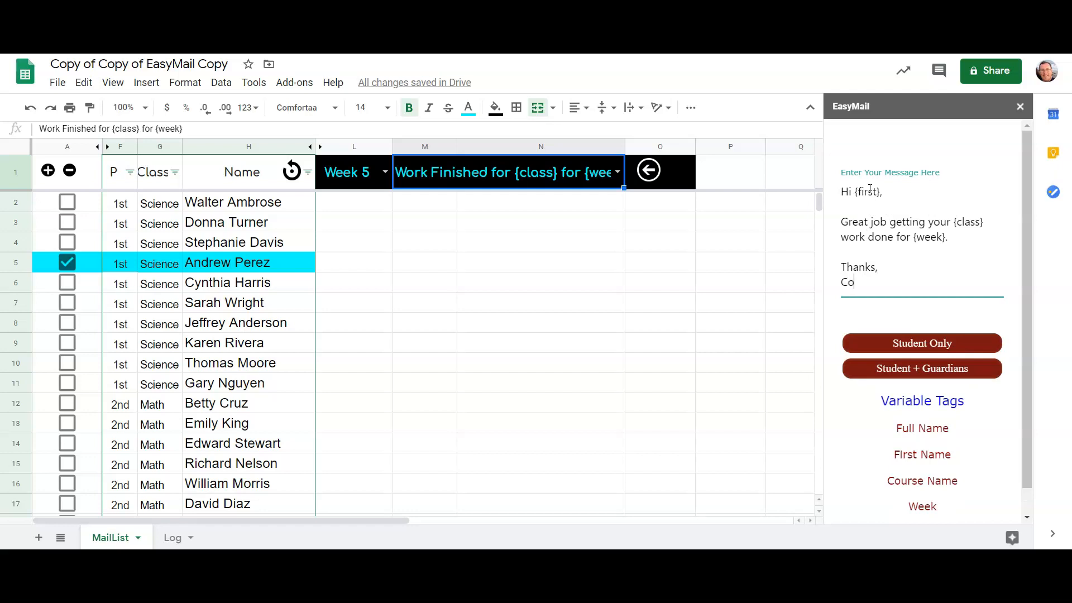
type("ach Anderson")
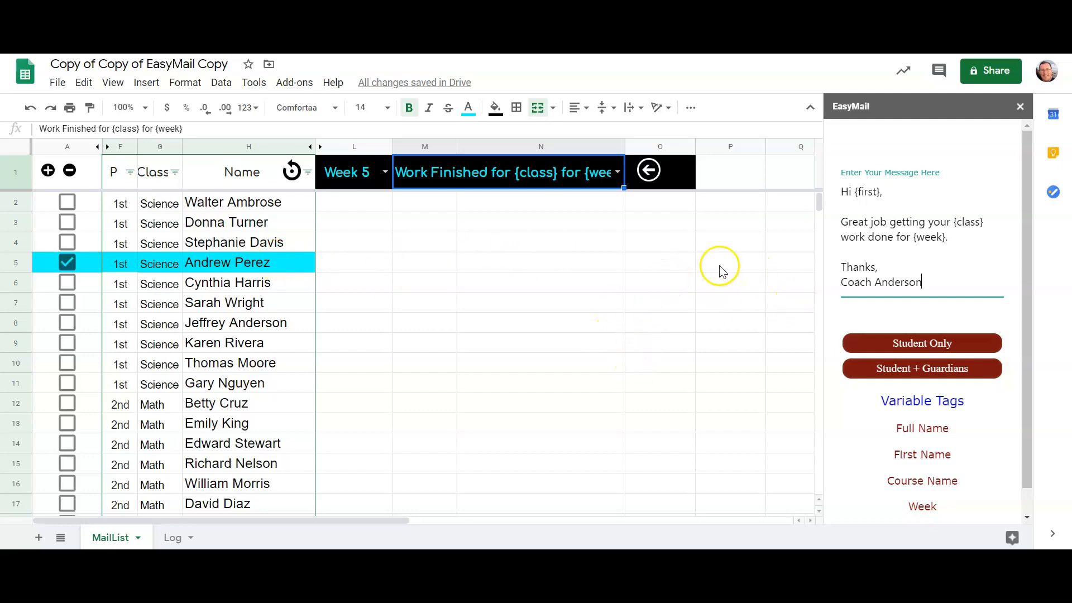
- Send the message to the selected student and guardians, and view the delivered e-mail before closing it
left_click(858, 368)
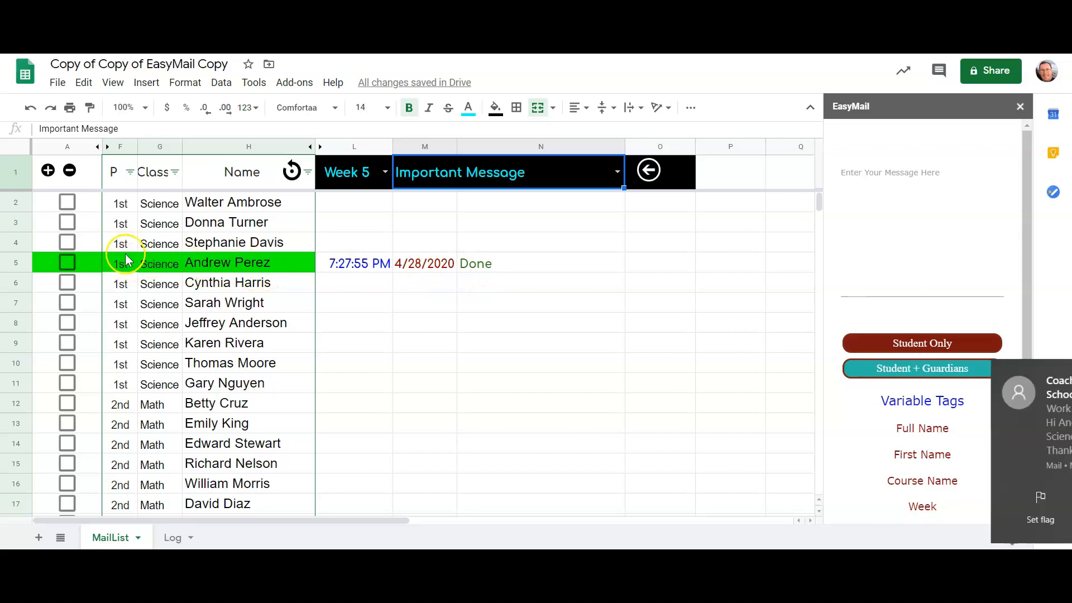
left_click(918, 450)
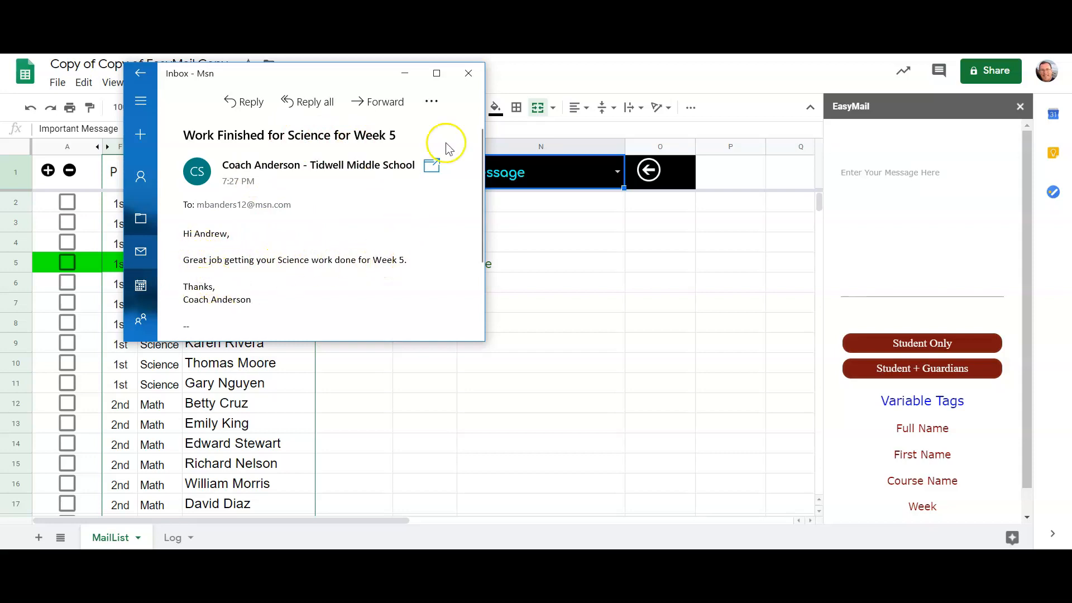
left_click(469, 73)
- Examine the time, date and status entries for the emailed student in row 5, columns L to N
left_click(555, 268)
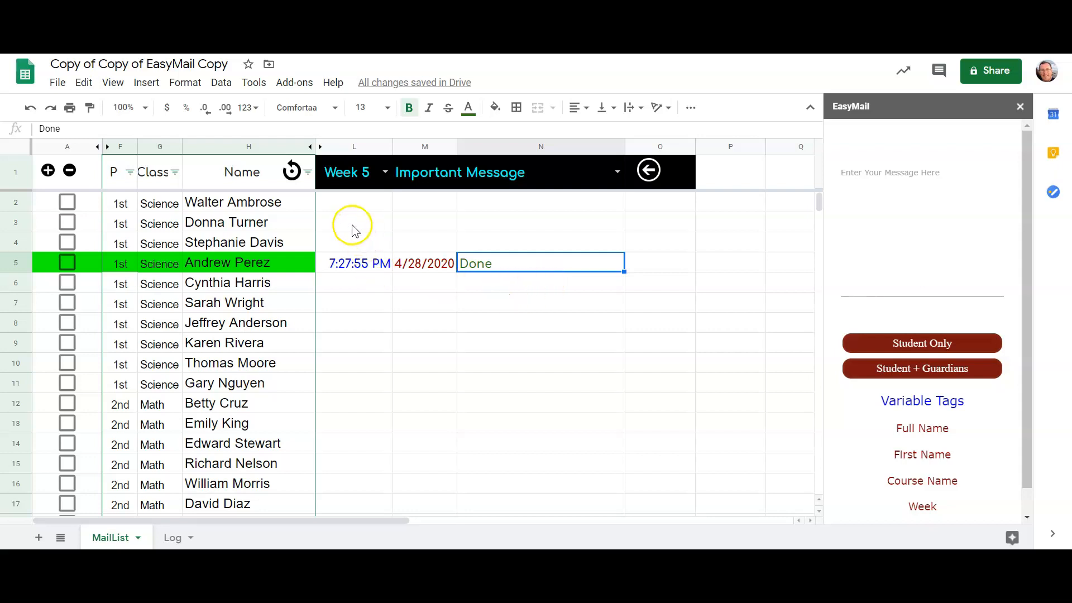
left_click_drag(353, 221, 544, 306)
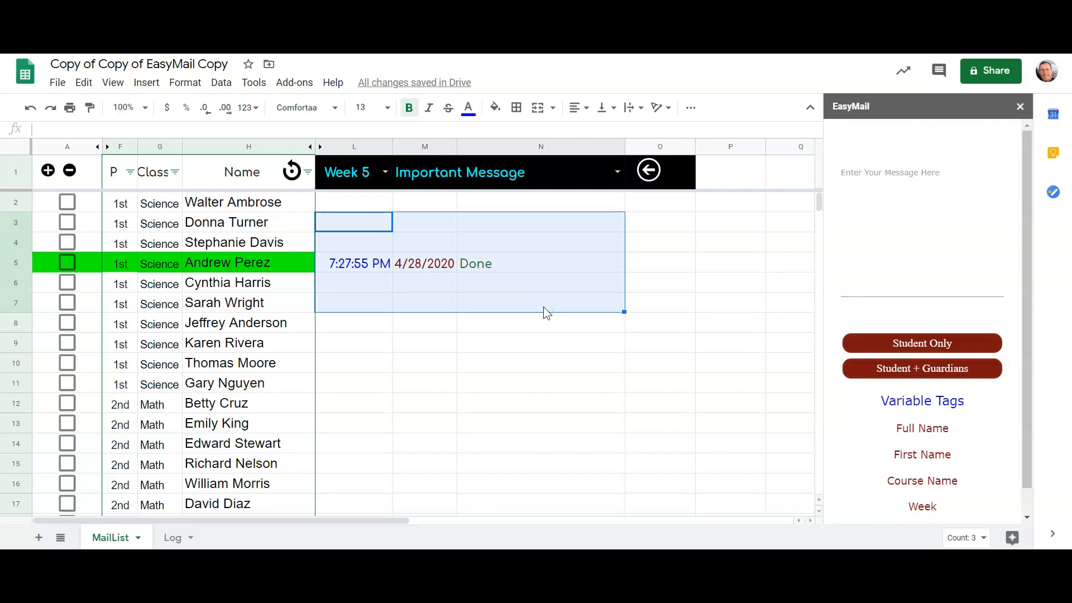
left_click(354, 341)
left_click_drag(356, 249, 508, 277)
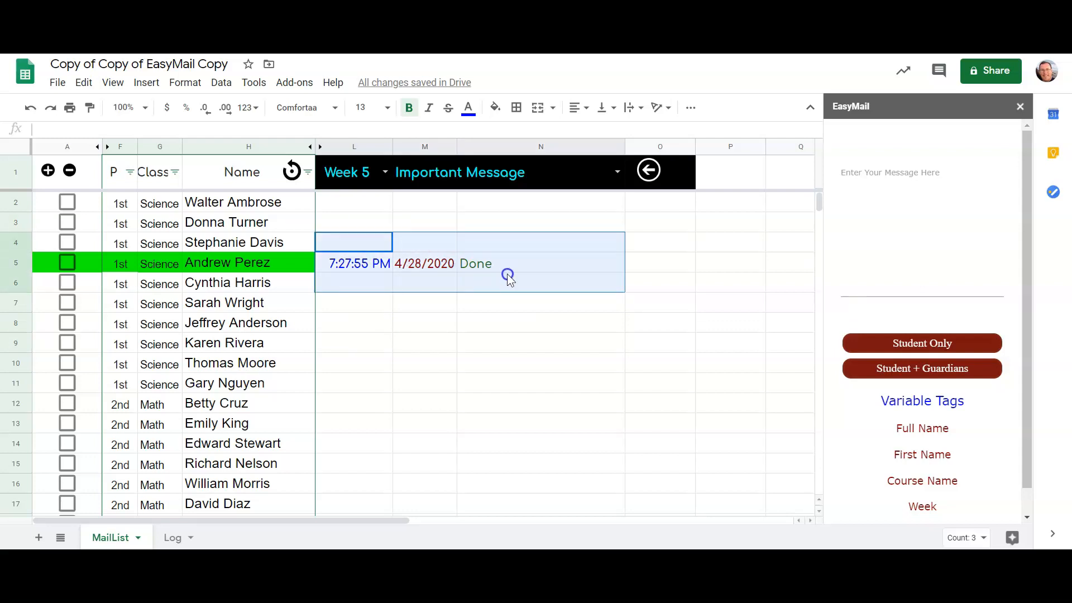
left_click(341, 242)
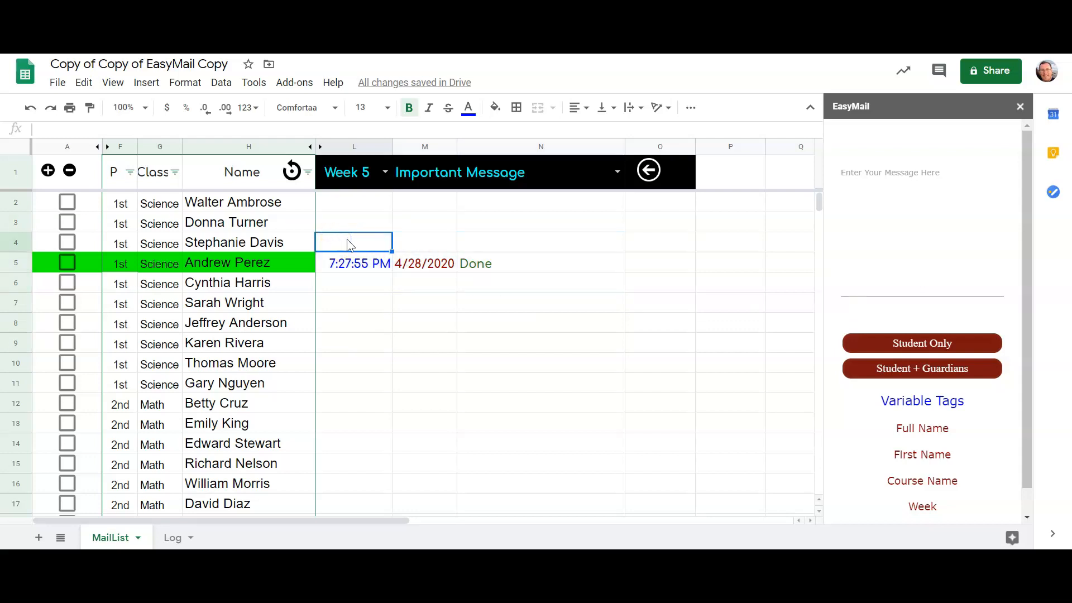
left_click(476, 304)
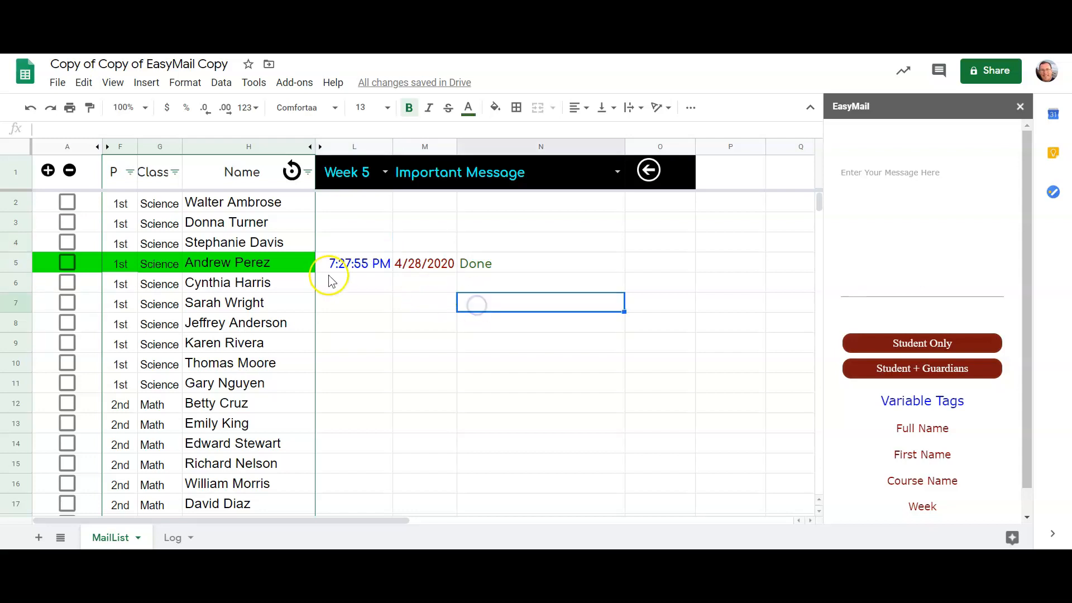